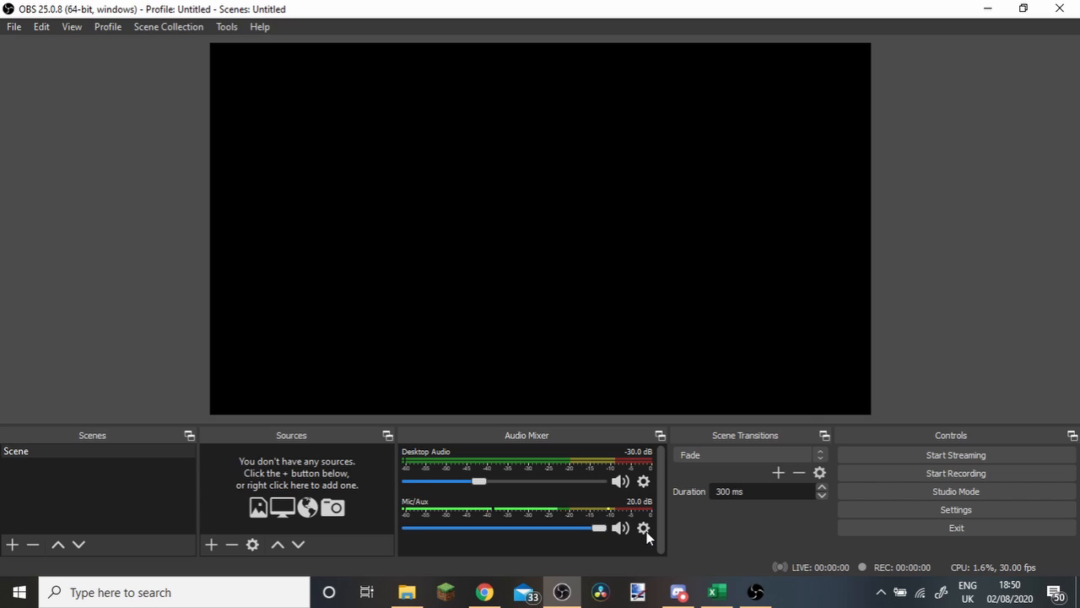
Open the Mic/Aux properties and keep Microphone (Blue Snowball) as the device.
{"action": "left_click", "coordinate": [644, 529]}
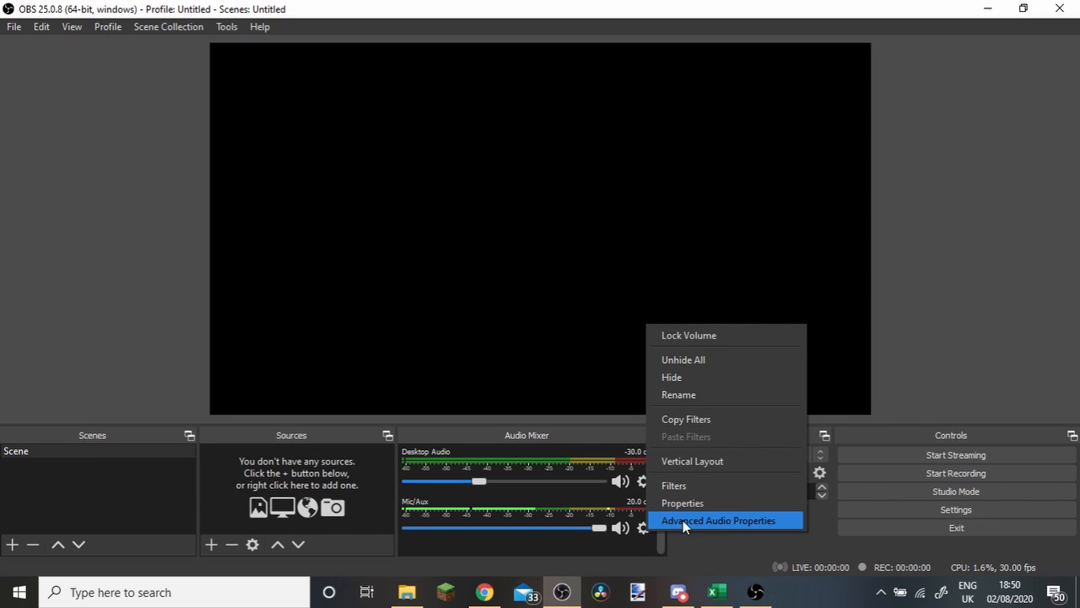
{"action": "left_click", "coordinate": [680, 504]}
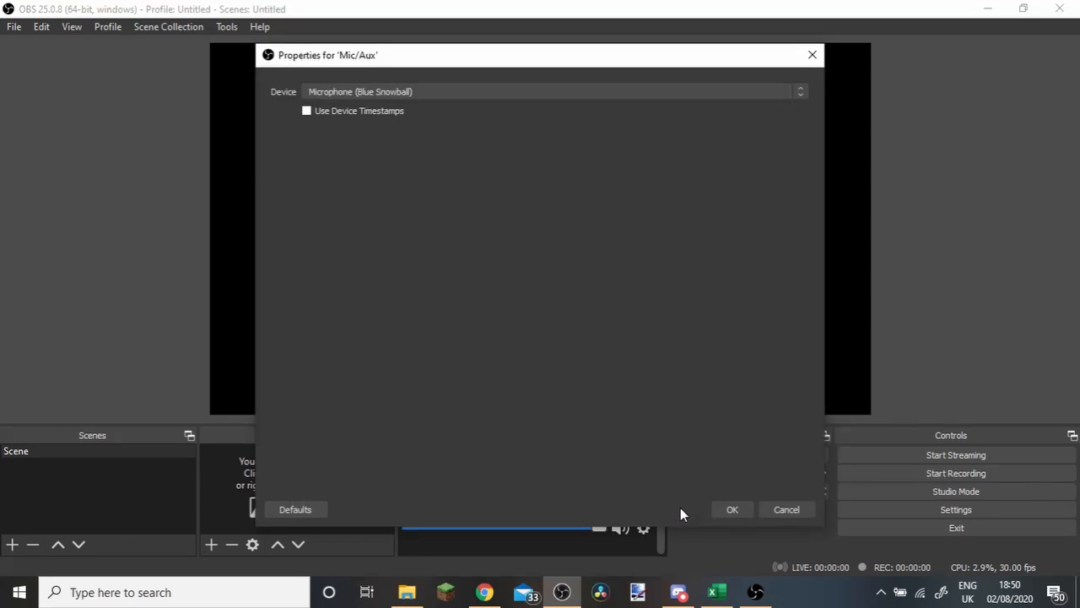
{"action": "left_click", "coordinate": [407, 90]}
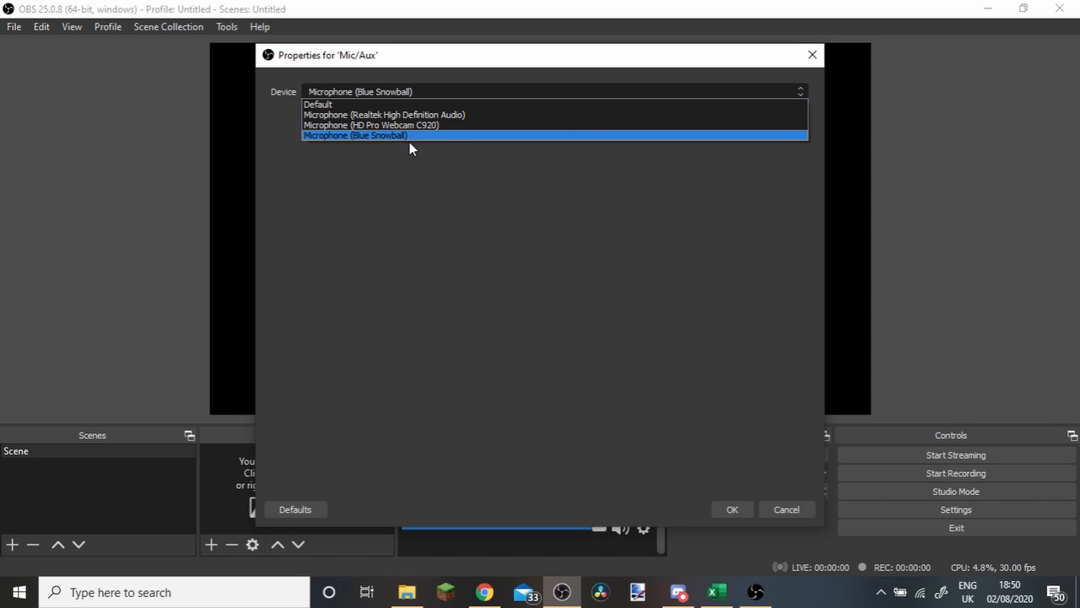
{"action": "left_click", "coordinate": [739, 507]}
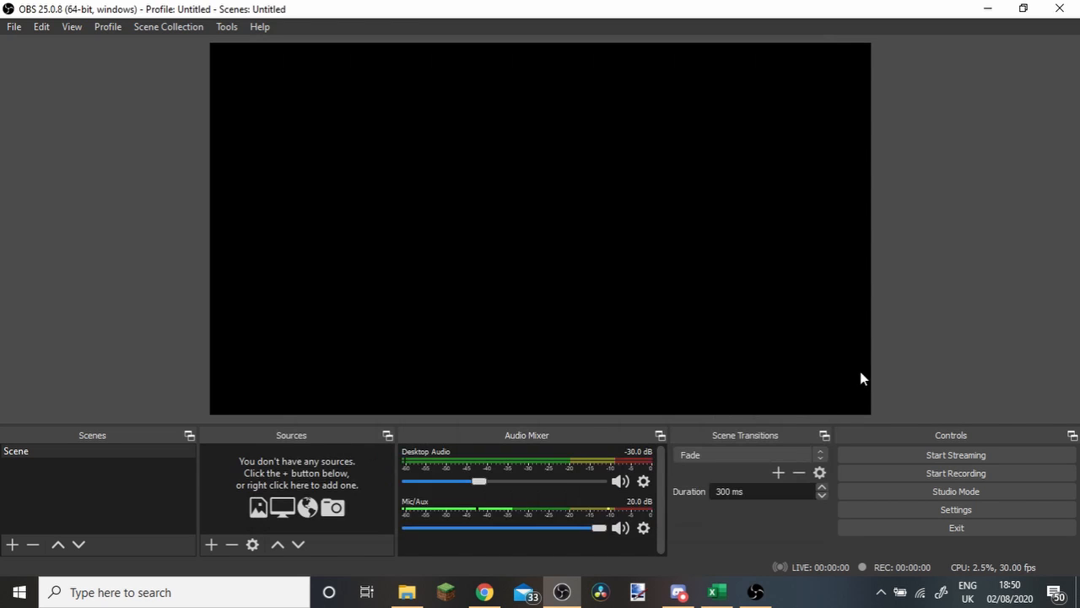
Review the Mic/Aux and Desktop Audio volume settings in the advanced audio properties.
{"action": "left_click", "coordinate": [643, 528]}
{"action": "left_click", "coordinate": [710, 522]}
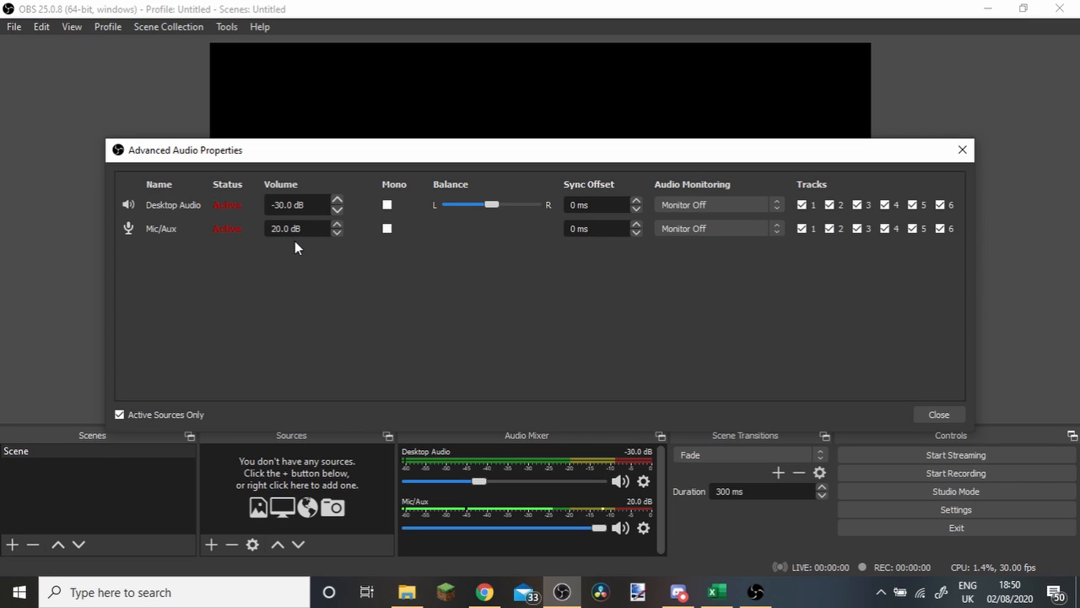
{"action": "left_click", "coordinate": [939, 414]}
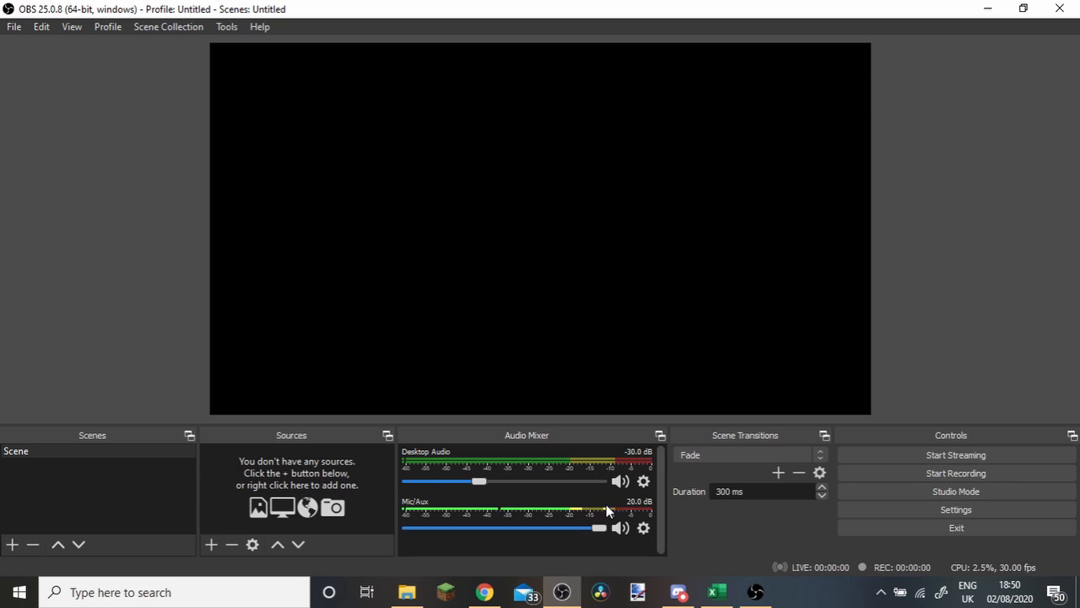
Add an Audio Input Capture source that uses Microphone (HD Pro Webcam C920) as its device.
{"action": "left_click", "coordinate": [212, 545]}
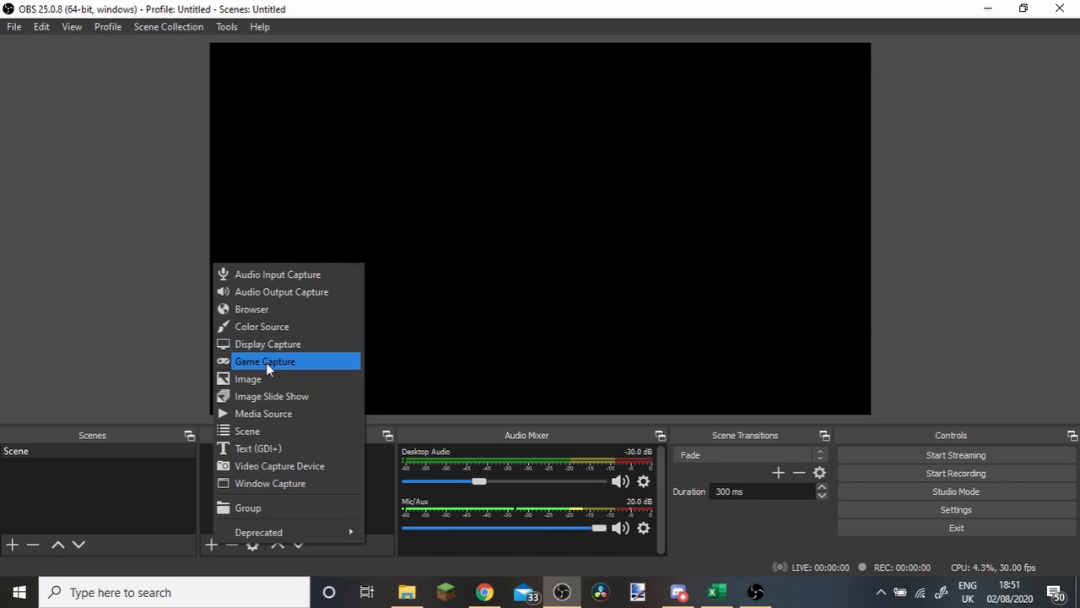
{"action": "left_click", "coordinate": [279, 275]}
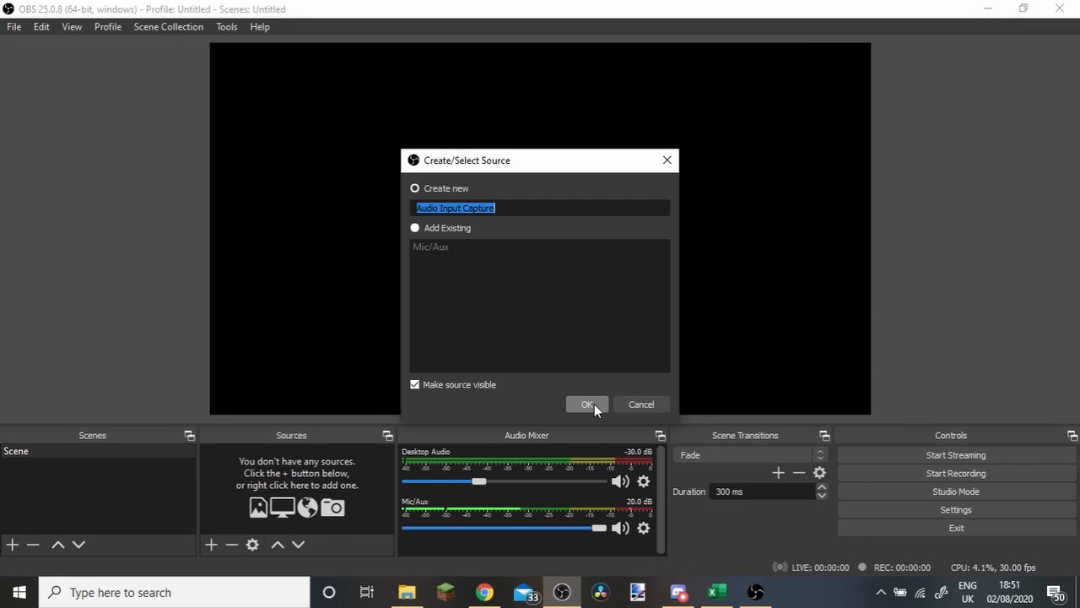
{"action": "left_click", "coordinate": [594, 403]}
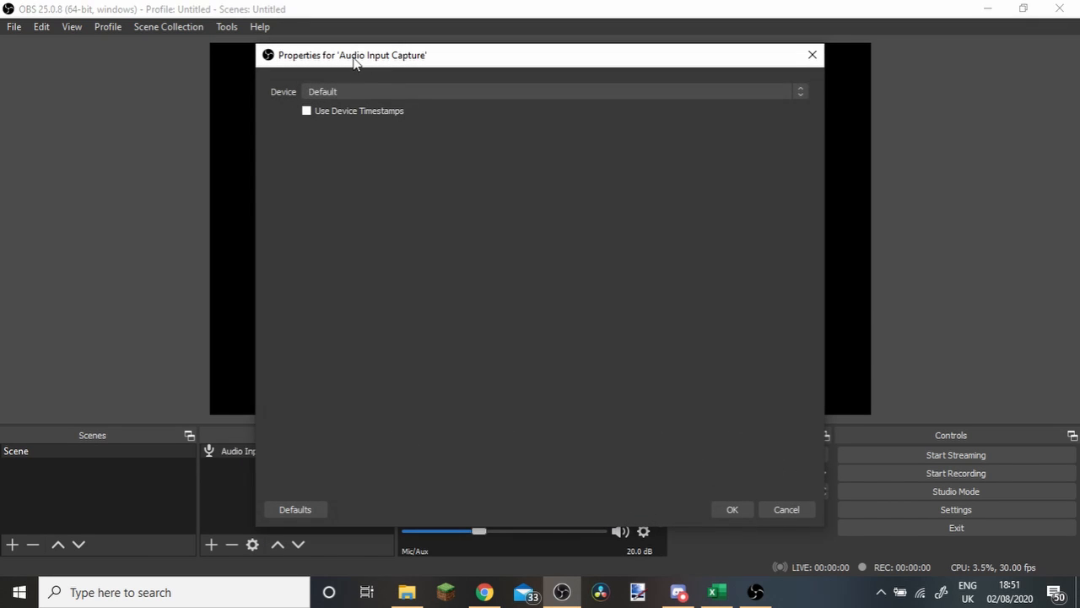
{"action": "left_click", "coordinate": [388, 91]}
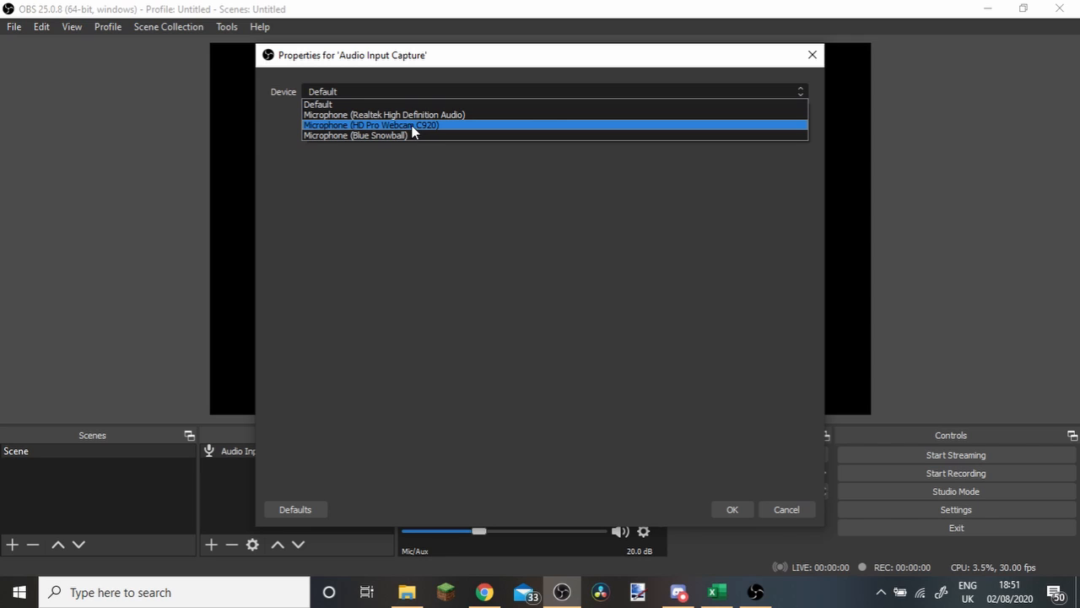
{"action": "left_click", "coordinate": [413, 126]}
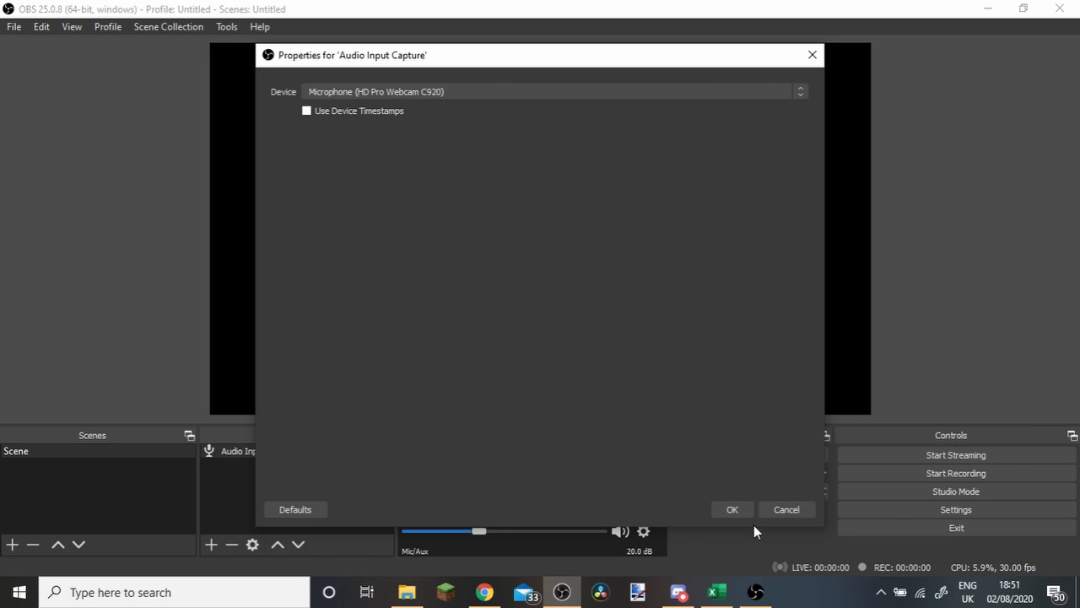
{"action": "left_click", "coordinate": [733, 509]}
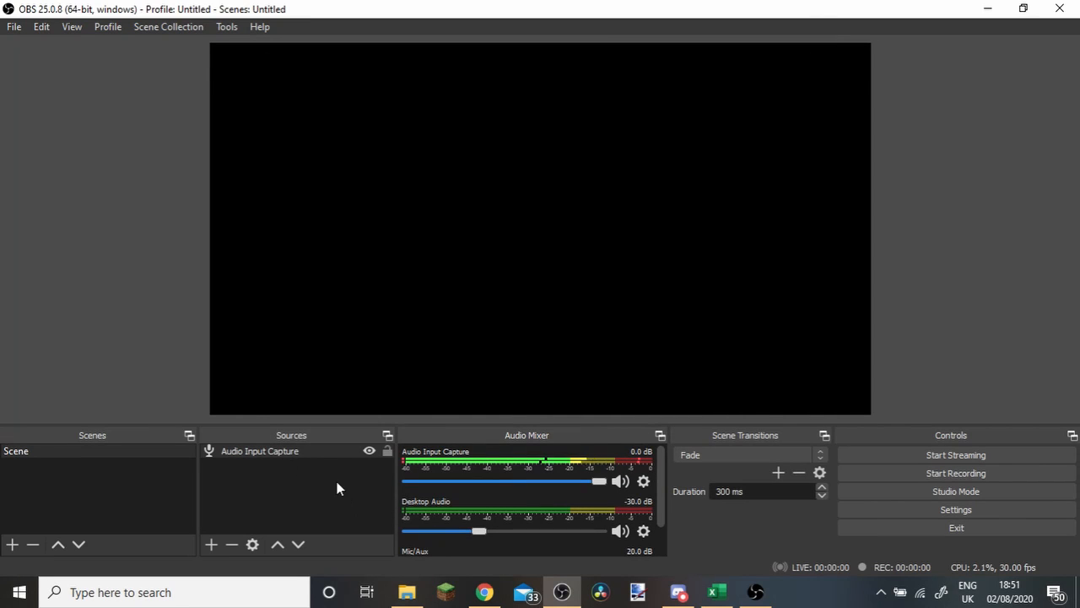
Lower the Audio Input Capture volume to -inf dB and raise it back to 0.0 dB.
{"action": "left_click", "coordinate": [318, 452]}
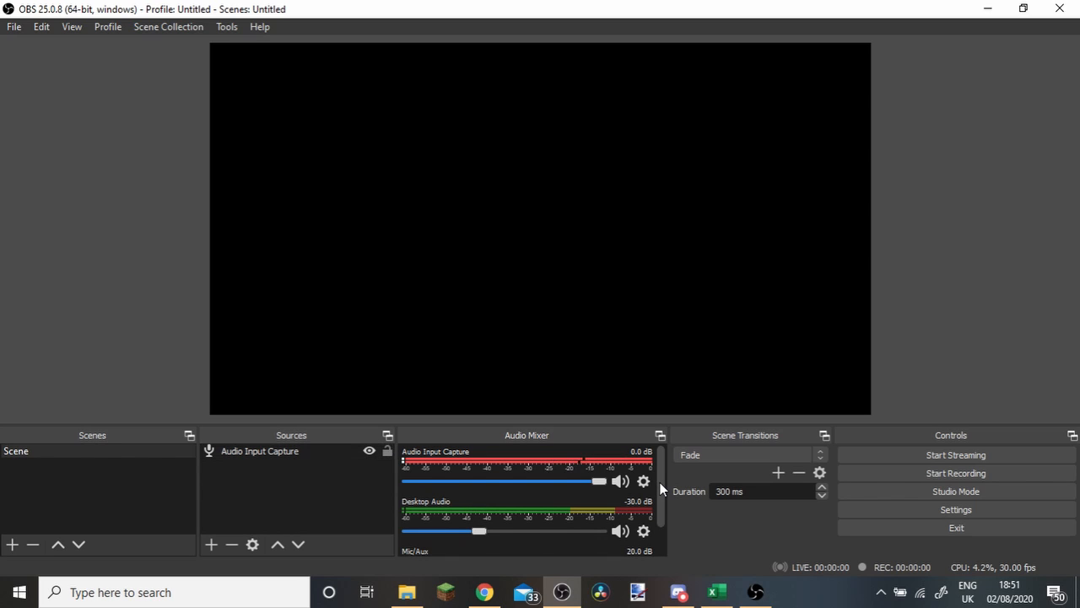
{"action": "left_click_drag", "start_coordinate": [660, 482], "coordinate": [664, 448]}
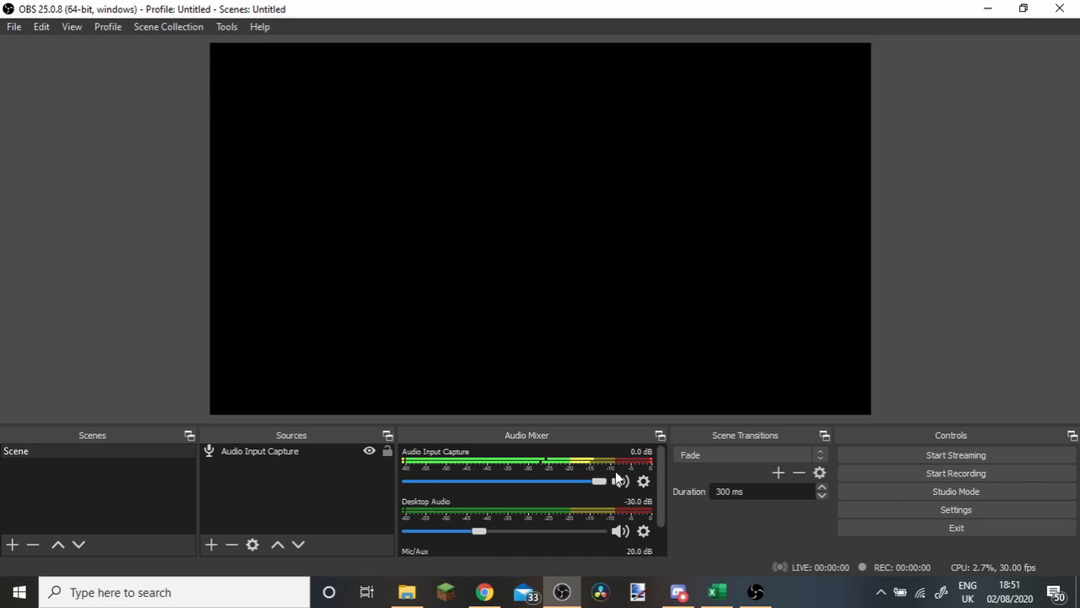
{"action": "left_click_drag", "start_coordinate": [600, 481], "coordinate": [419, 478]}
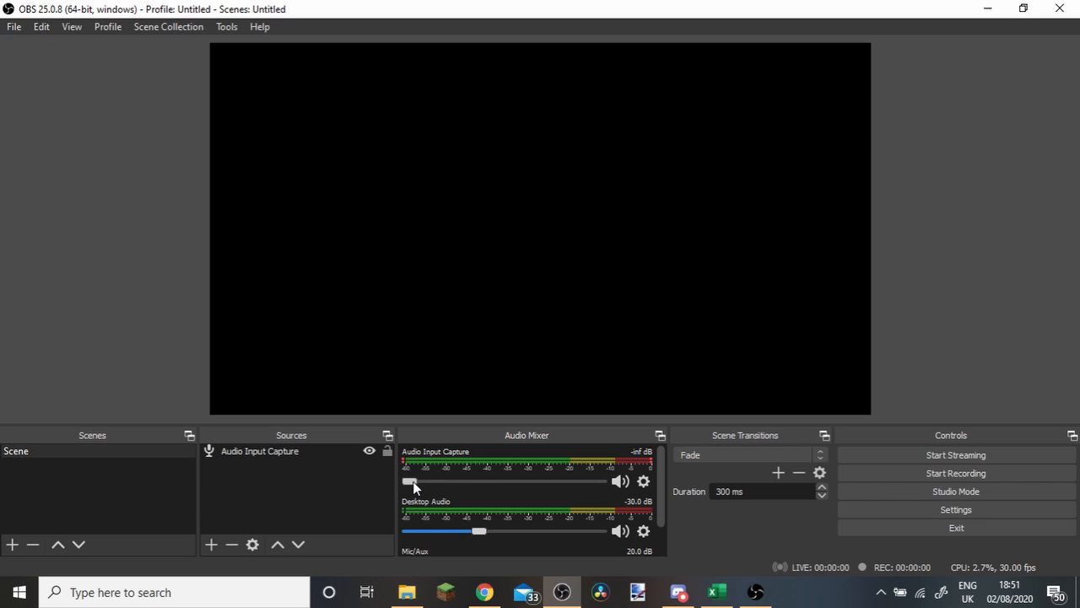
{"action": "left_click_drag", "start_coordinate": [472, 488], "coordinate": [652, 504]}
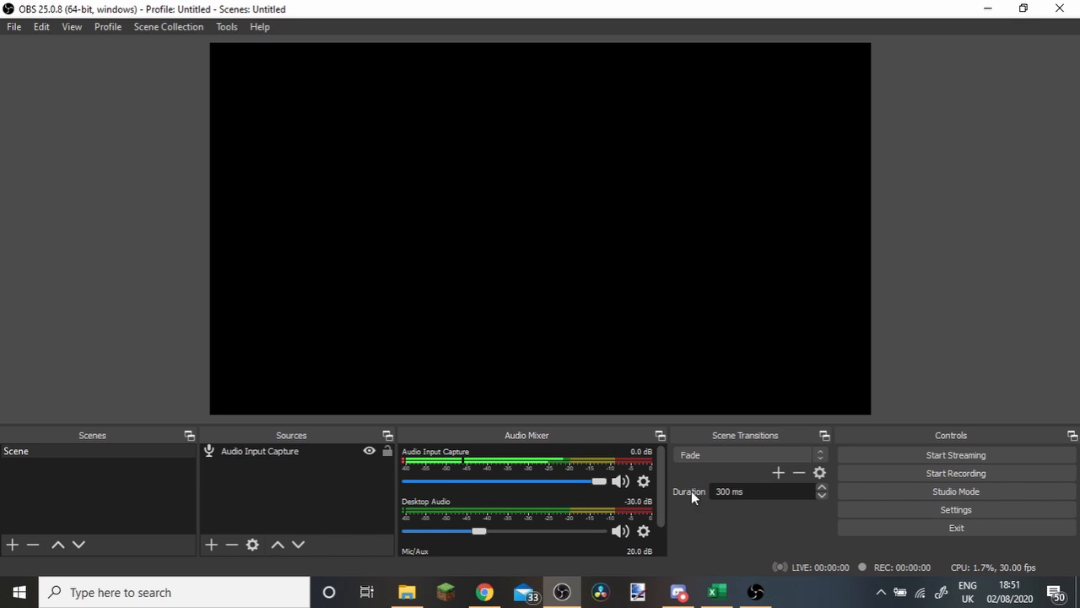
Remove the Audio Input Capture source from the scene.
{"action": "left_click", "coordinate": [260, 454]}
{"action": "right_click", "coordinate": [260, 454]}
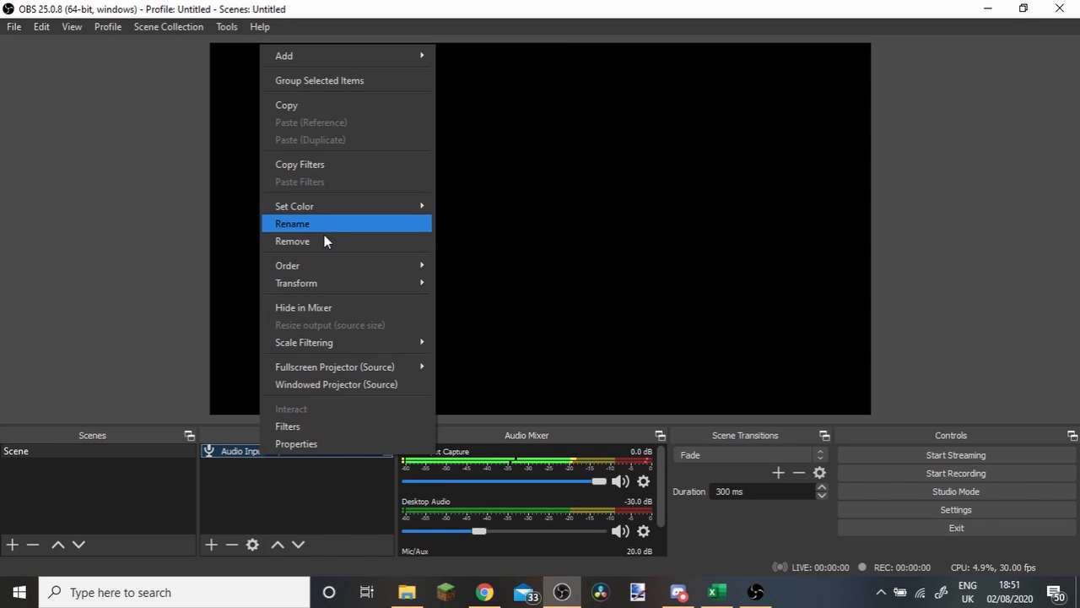
{"action": "left_click", "coordinate": [321, 239]}
{"action": "left_click", "coordinate": [620, 315]}
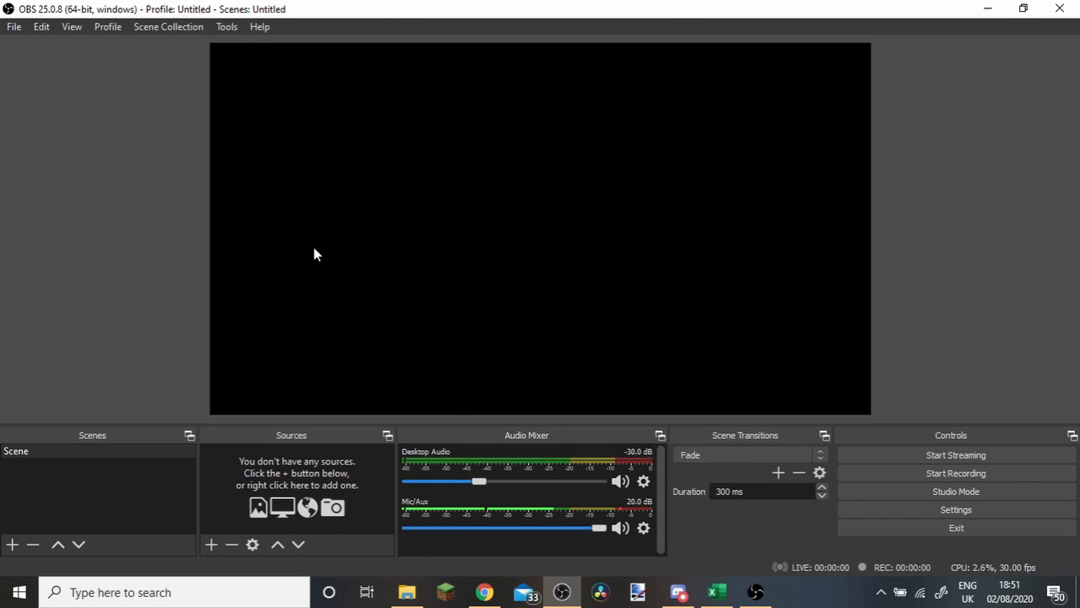
Add a Display Capture source for Display 1: 1366x768 and scale it to fill the canvas.
{"action": "left_click", "coordinate": [210, 544]}
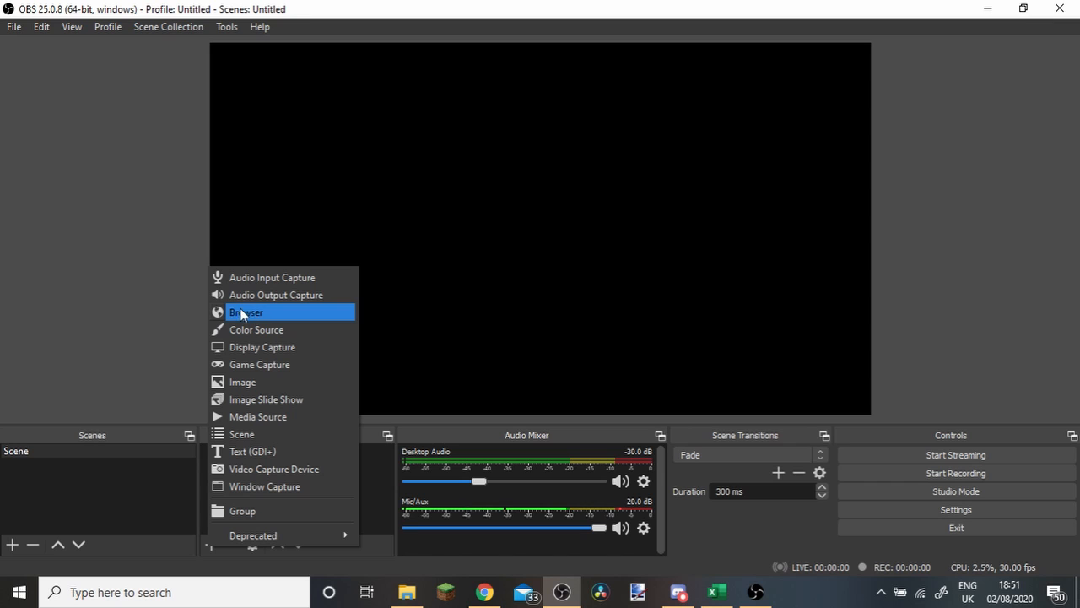
{"action": "left_click", "coordinate": [287, 347]}
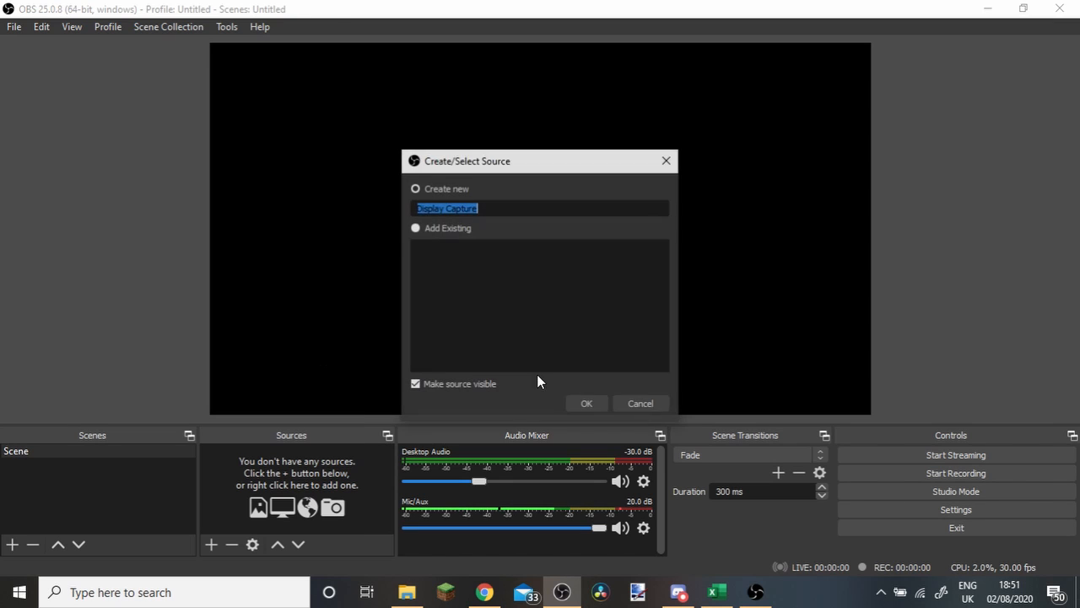
{"action": "left_click", "coordinate": [585, 404]}
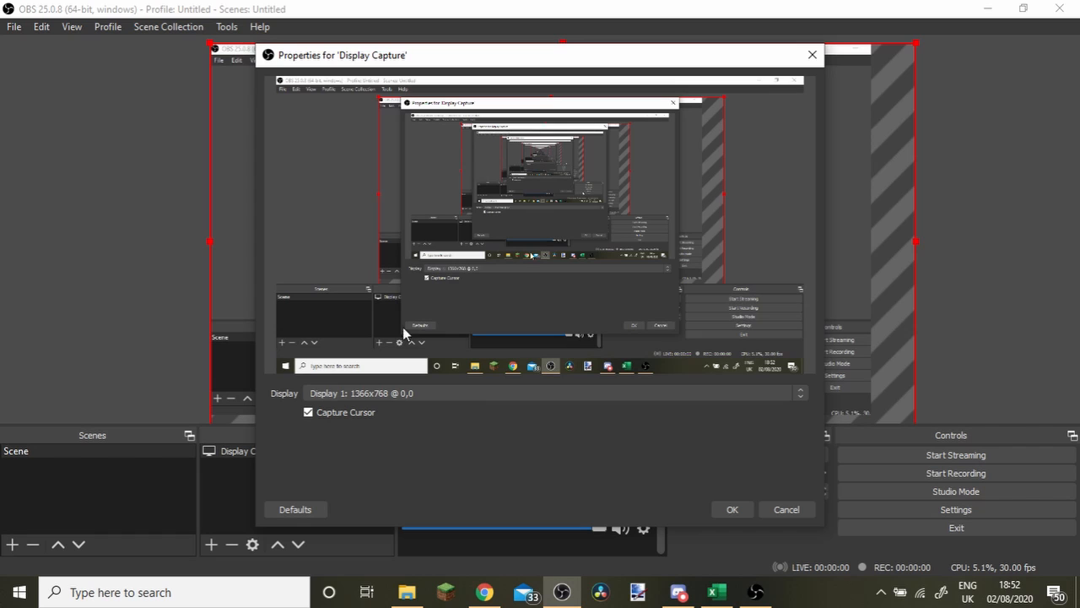
{"action": "left_click", "coordinate": [477, 393]}
{"action": "left_click", "coordinate": [372, 417]}
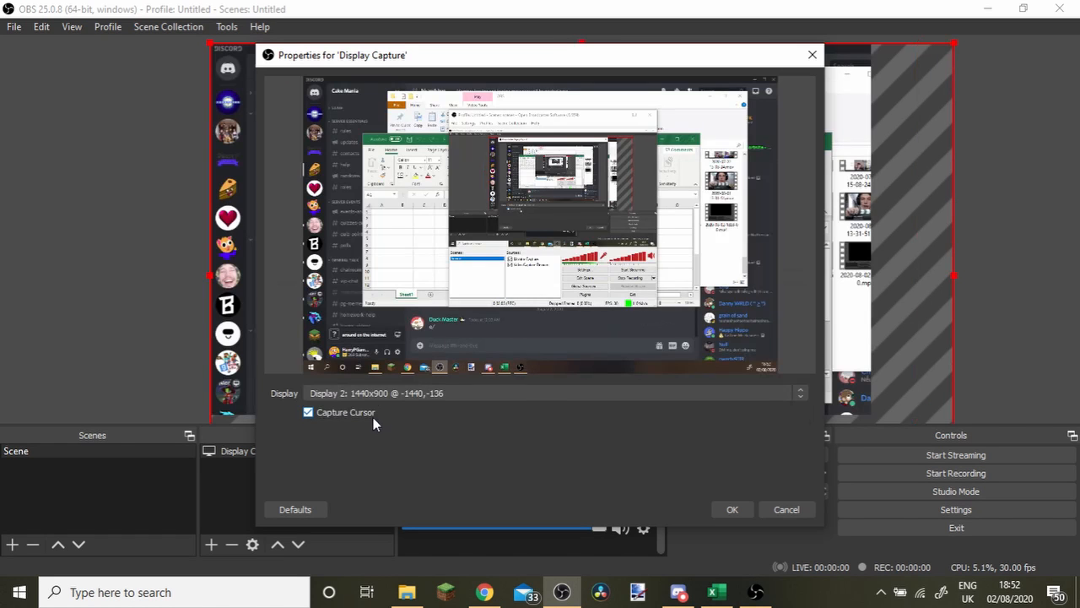
{"action": "left_click", "coordinate": [399, 393]}
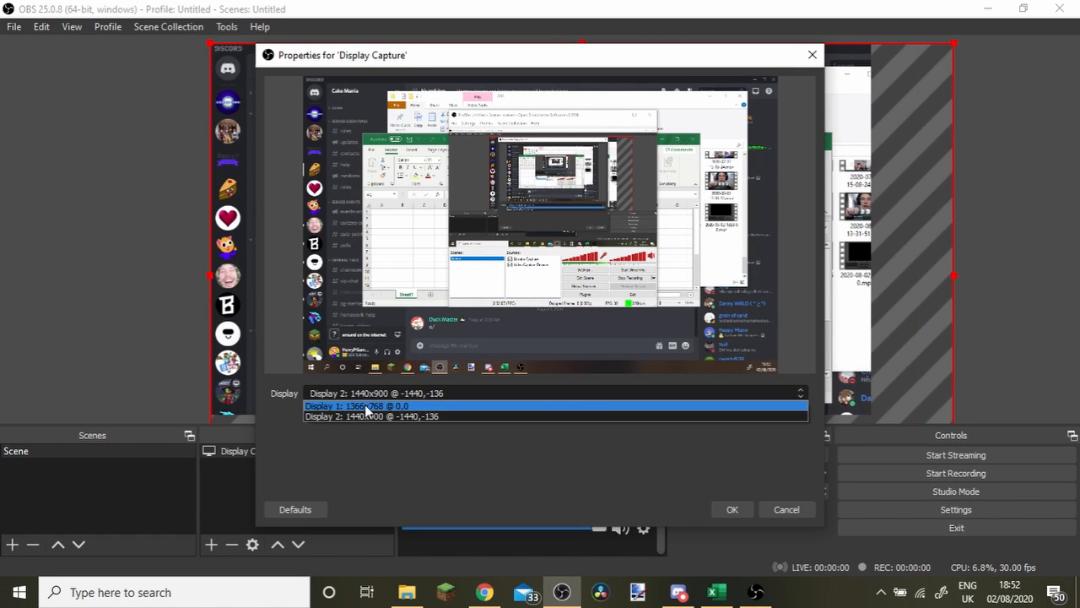
{"action": "left_click", "coordinate": [370, 405]}
{"action": "left_click", "coordinate": [732, 509]}
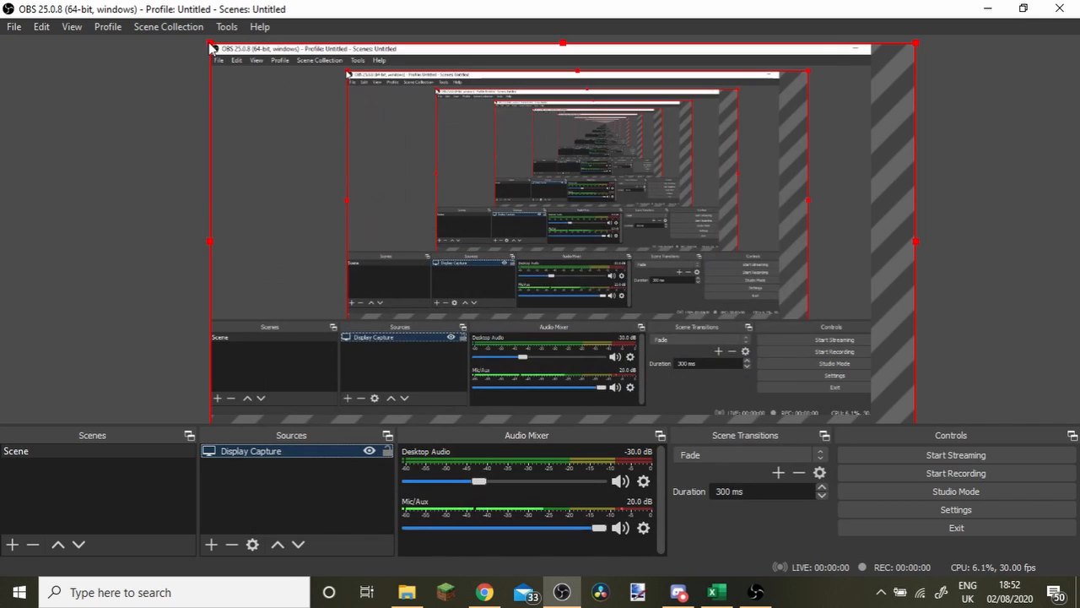
{"action": "left_click_drag", "start_coordinate": [376, 160], "coordinate": [310, 116]}
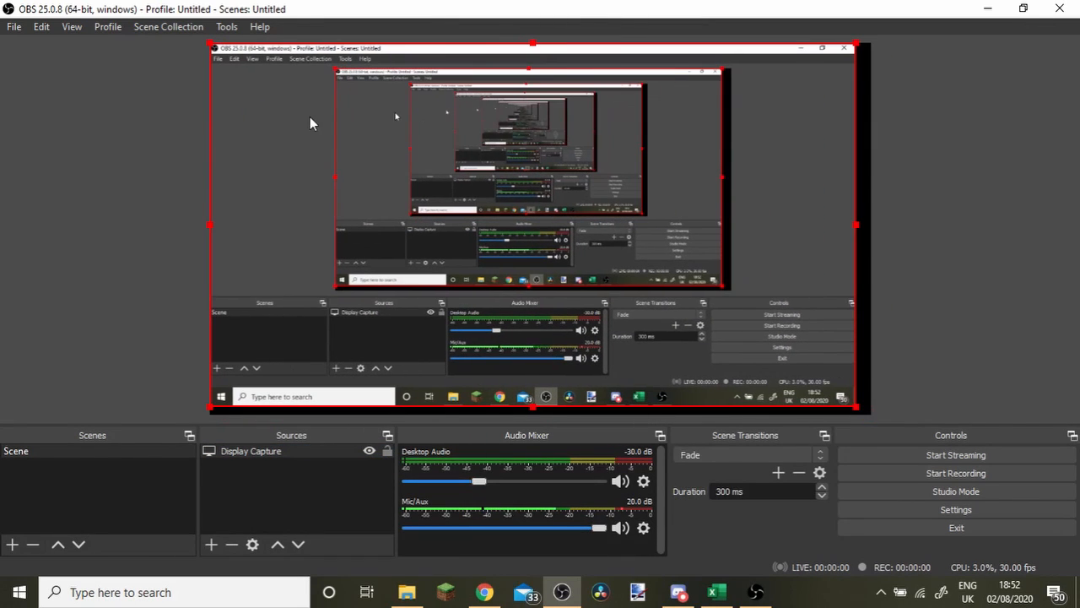
{"action": "left_click_drag", "start_coordinate": [857, 411], "coordinate": [873, 415]}
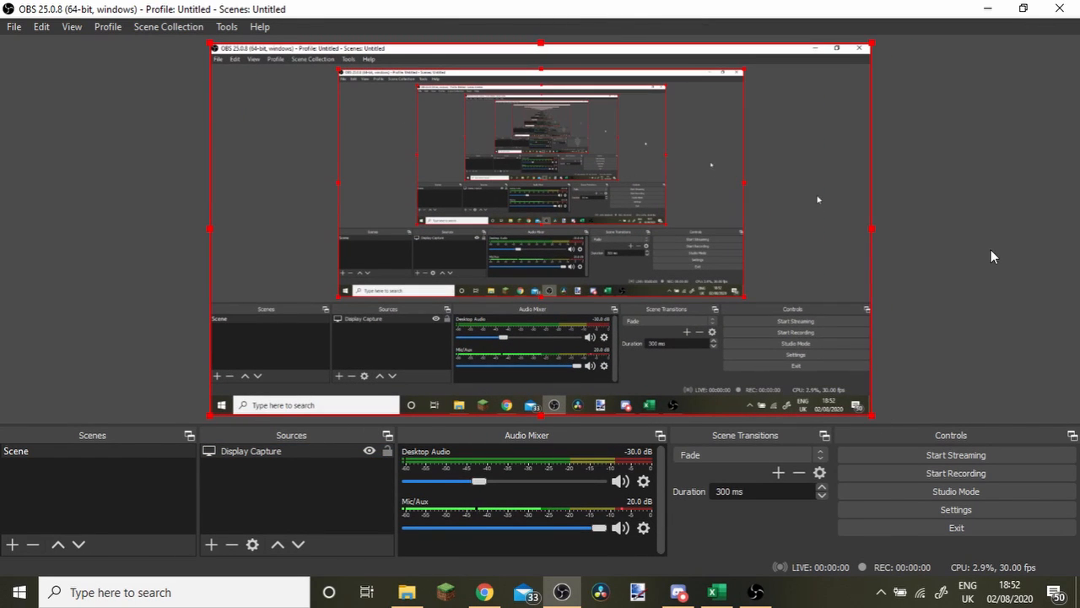
Add a Game Capture source in Capture specific window mode, targeting [EXCEL.EXE]: Book1 - Excel.
{"action": "left_click", "coordinate": [211, 544]}
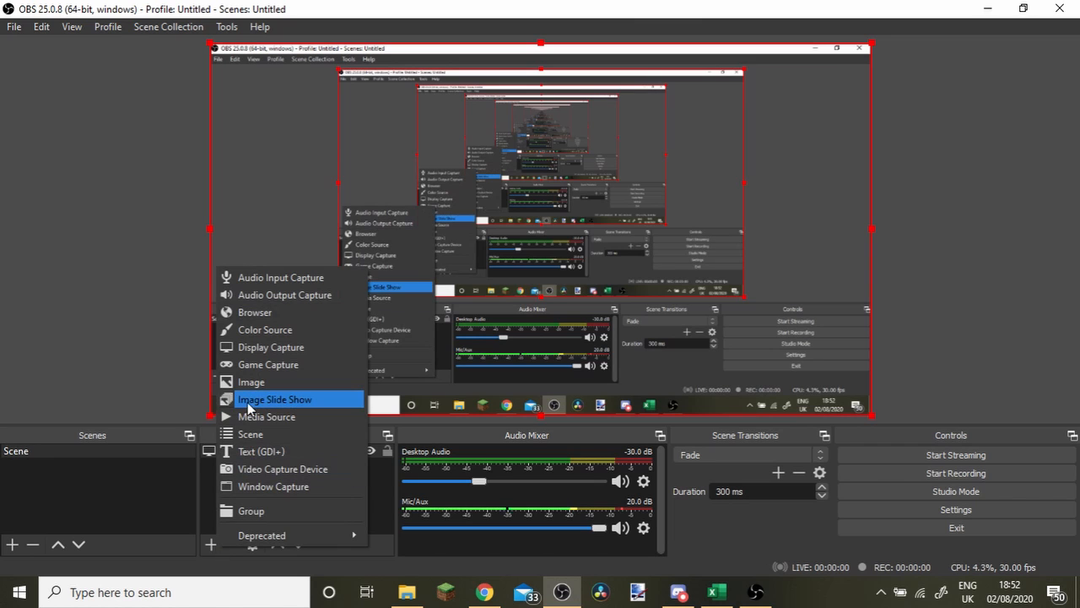
{"action": "left_click", "coordinate": [272, 369]}
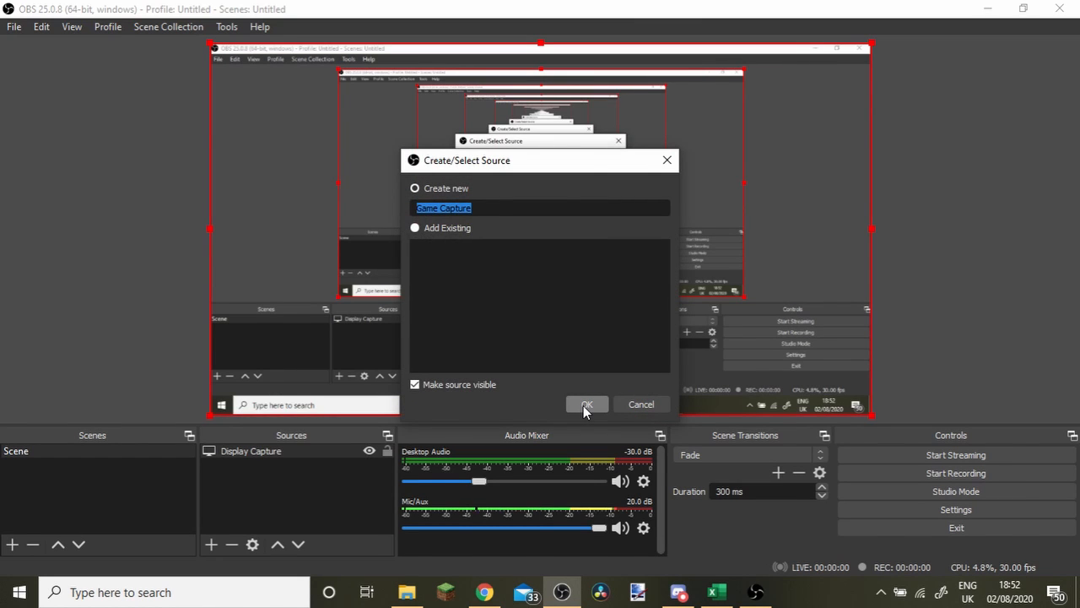
{"action": "left_click", "coordinate": [585, 405]}
{"action": "left_click", "coordinate": [396, 365]}
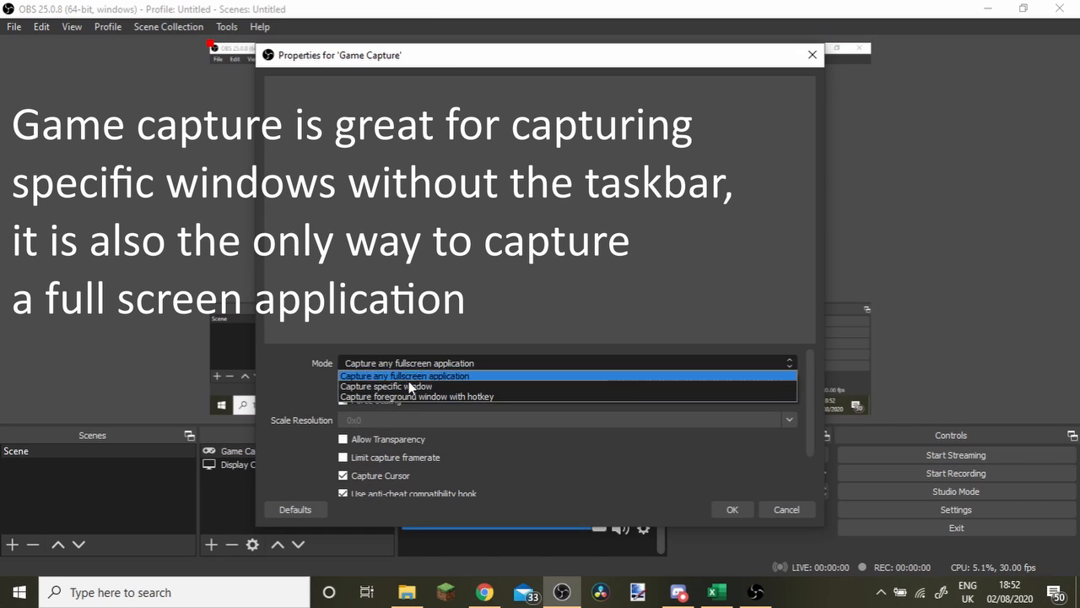
{"action": "left_click", "coordinate": [415, 386]}
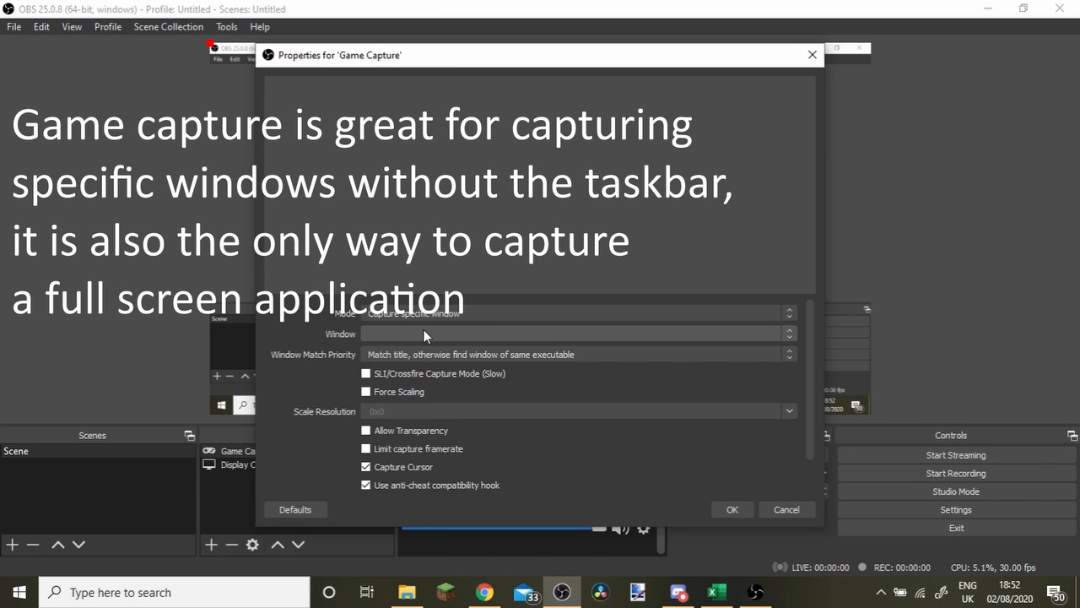
{"action": "left_click", "coordinate": [499, 335]}
{"action": "left_click", "coordinate": [470, 365]}
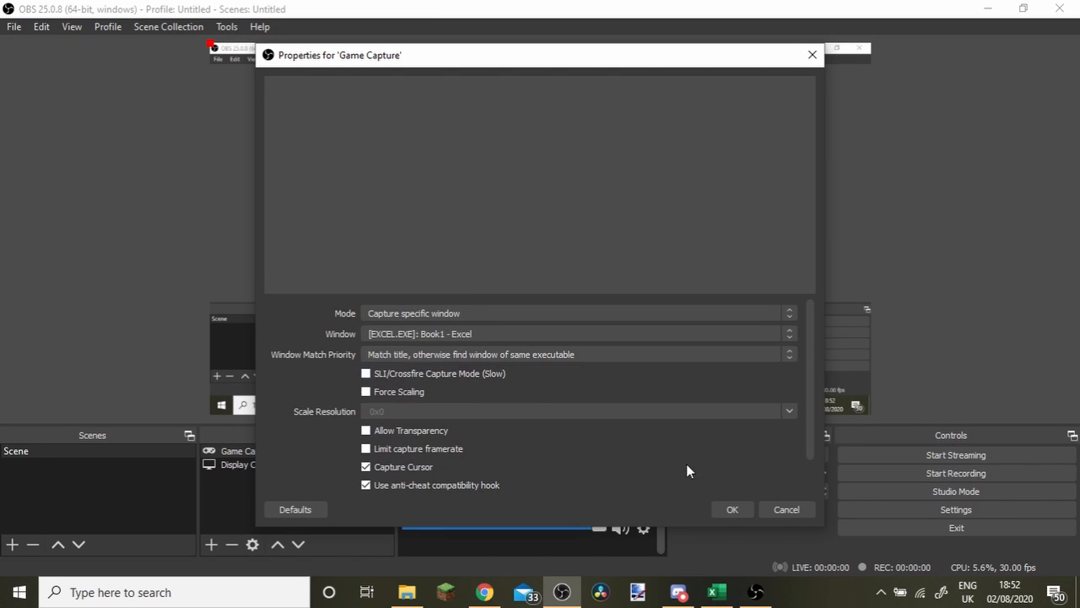
{"action": "left_click", "coordinate": [733, 511]}
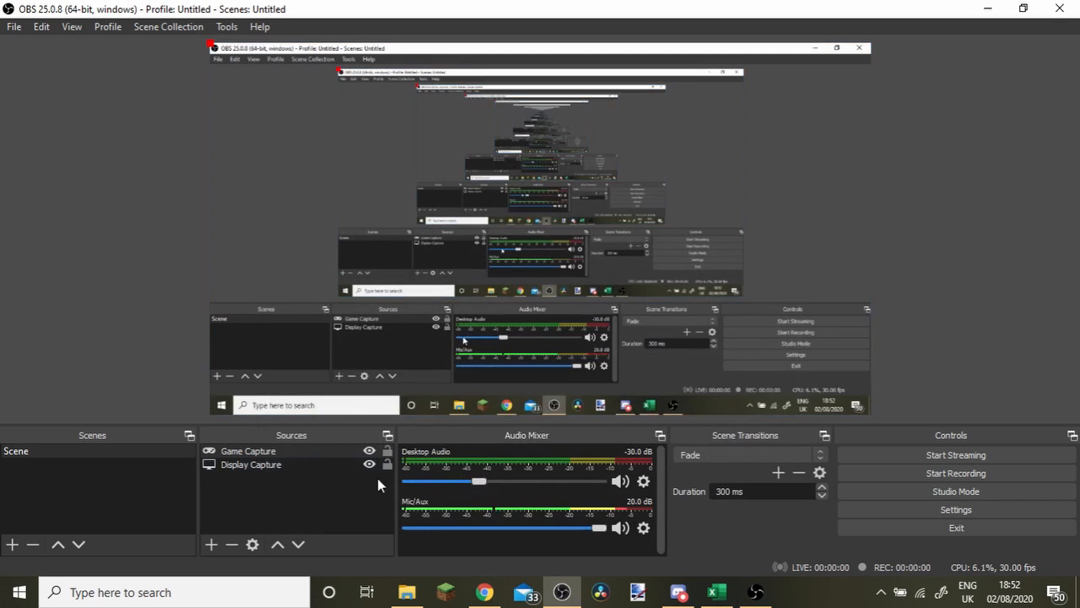
Remove the Display Capture source from the scene.
{"action": "left_click", "coordinate": [312, 464]}
{"action": "right_click", "coordinate": [312, 464]}
{"action": "left_click", "coordinate": [362, 270]}
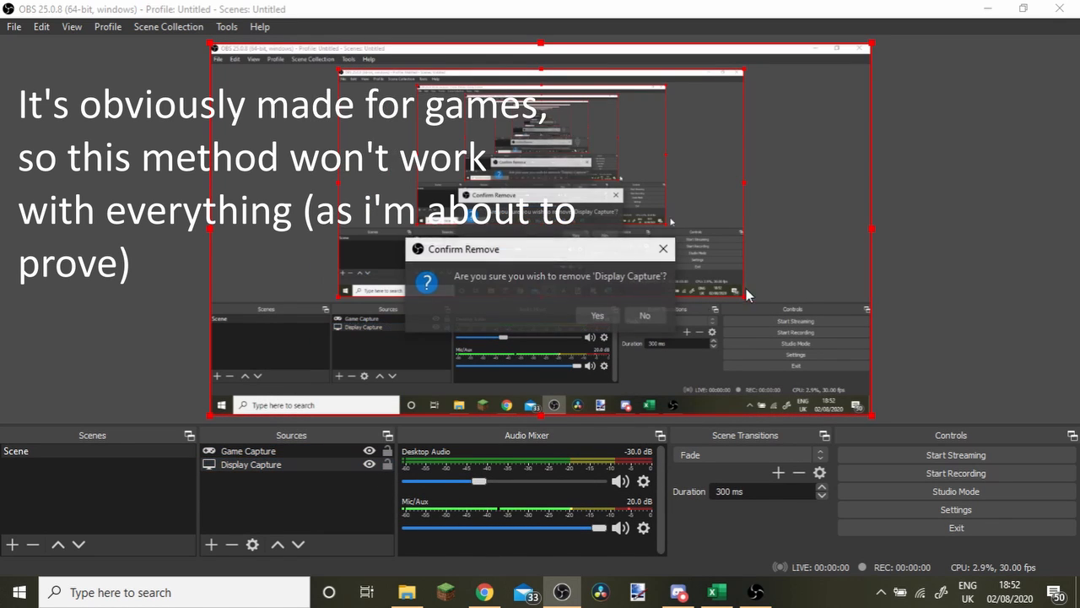
{"action": "left_click", "coordinate": [587, 316]}
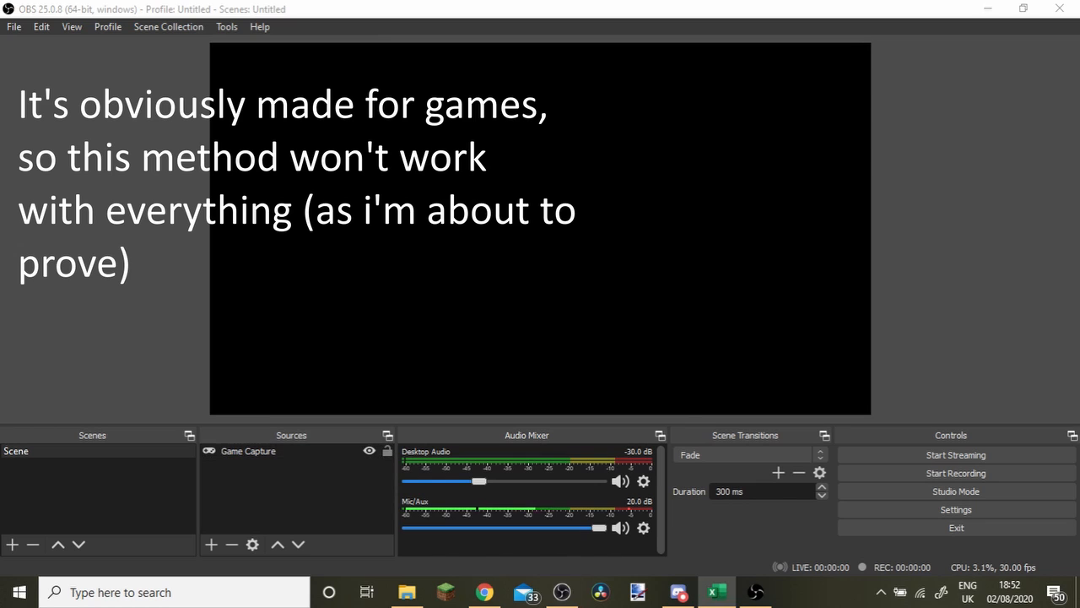
Remove the Game Capture source from the scene.
{"action": "left_click", "coordinate": [332, 452]}
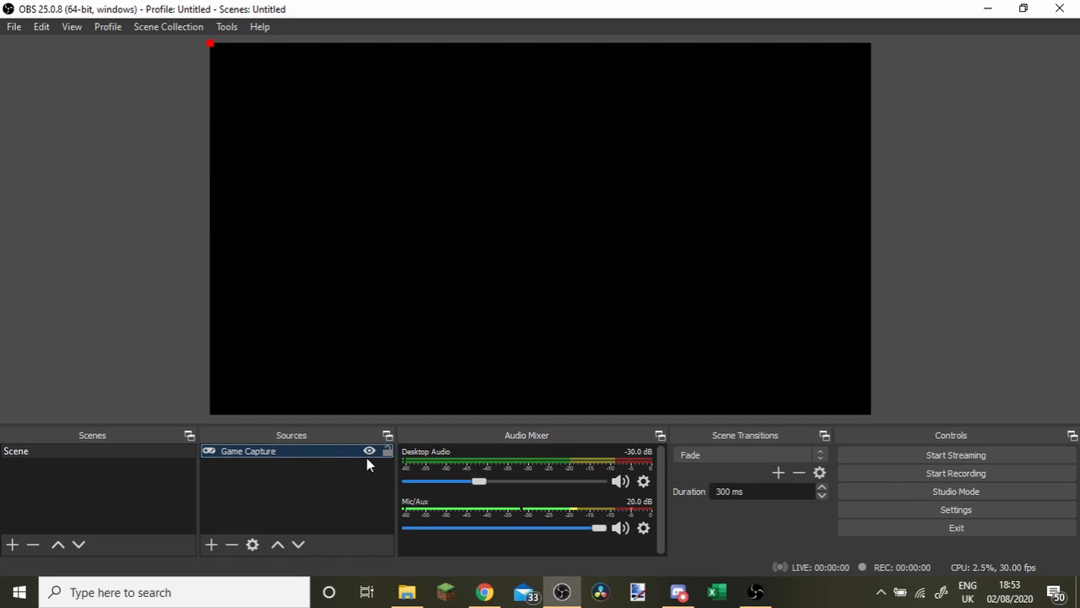
{"action": "left_click", "coordinate": [368, 451]}
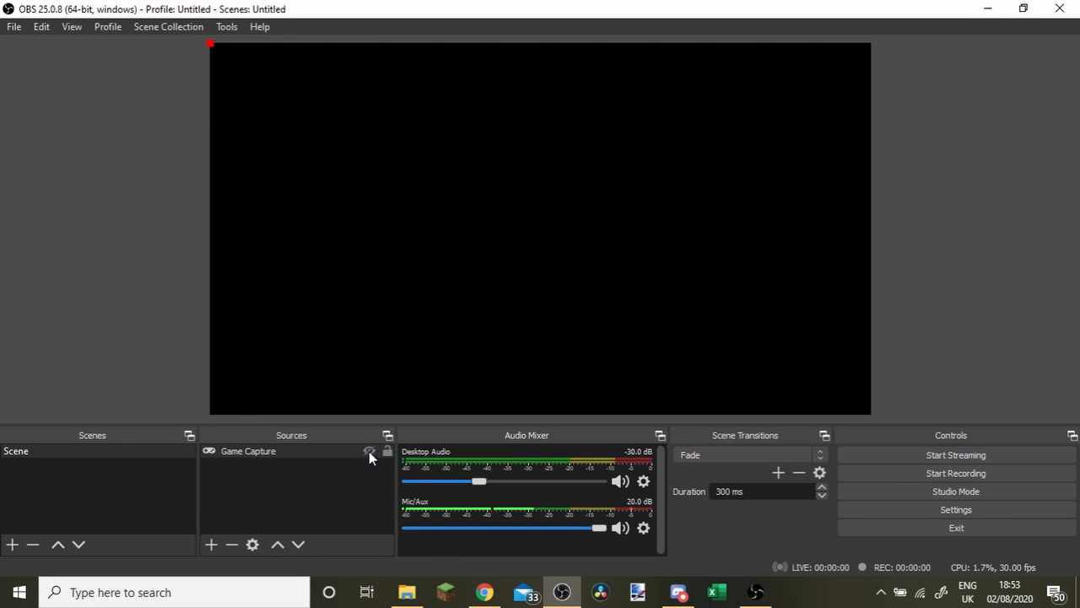
{"action": "right_click", "coordinate": [335, 449]}
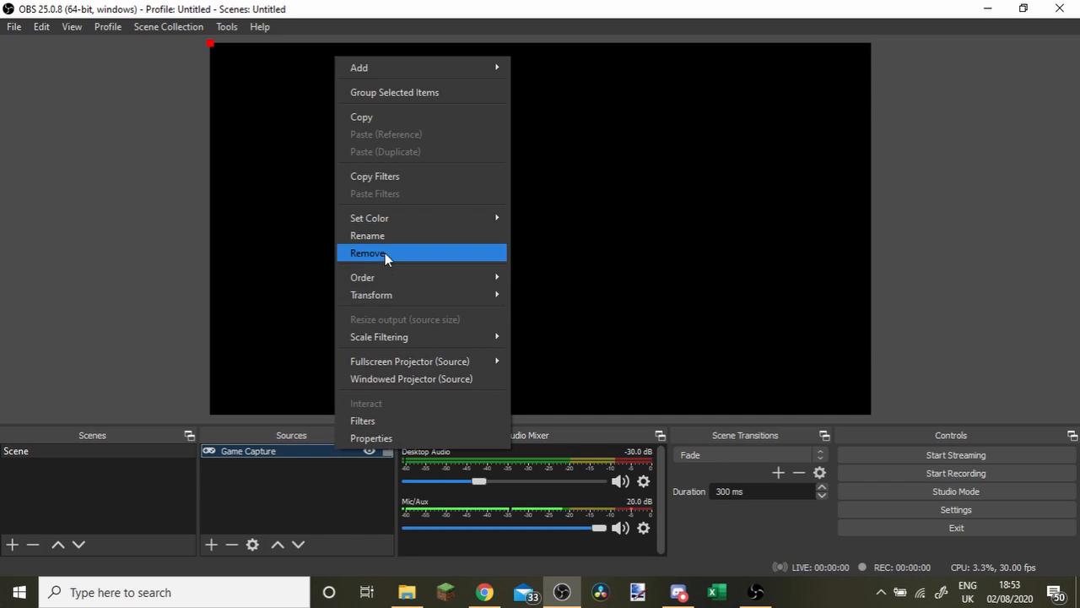
{"action": "left_click", "coordinate": [385, 252]}
{"action": "left_click", "coordinate": [576, 314]}
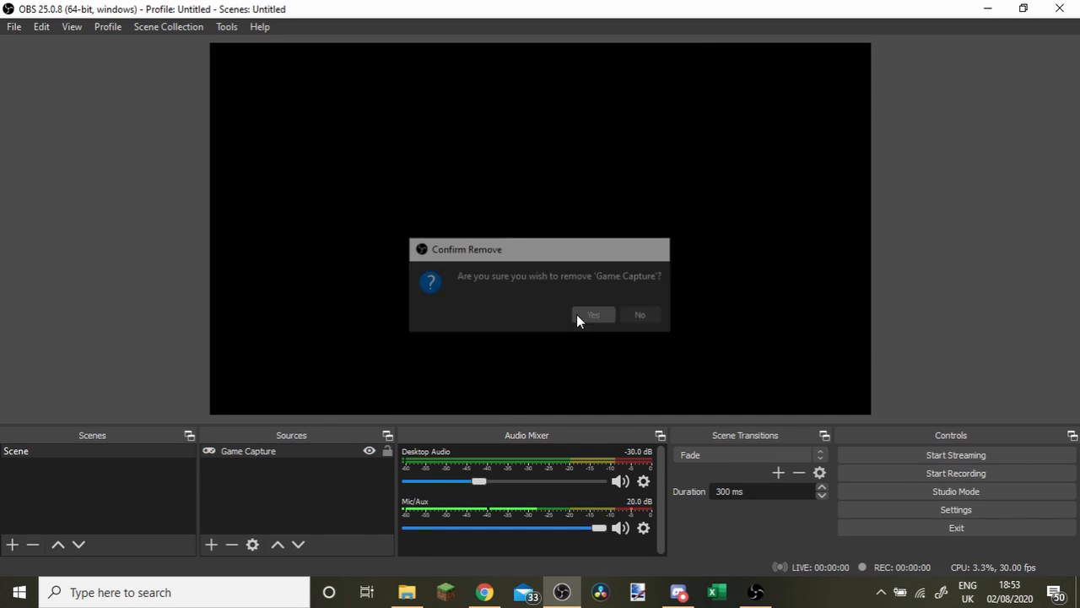
Add a new Display Capture source and move it up to line up with the canvas.
{"action": "left_click", "coordinate": [212, 544]}
{"action": "left_click", "coordinate": [286, 342]}
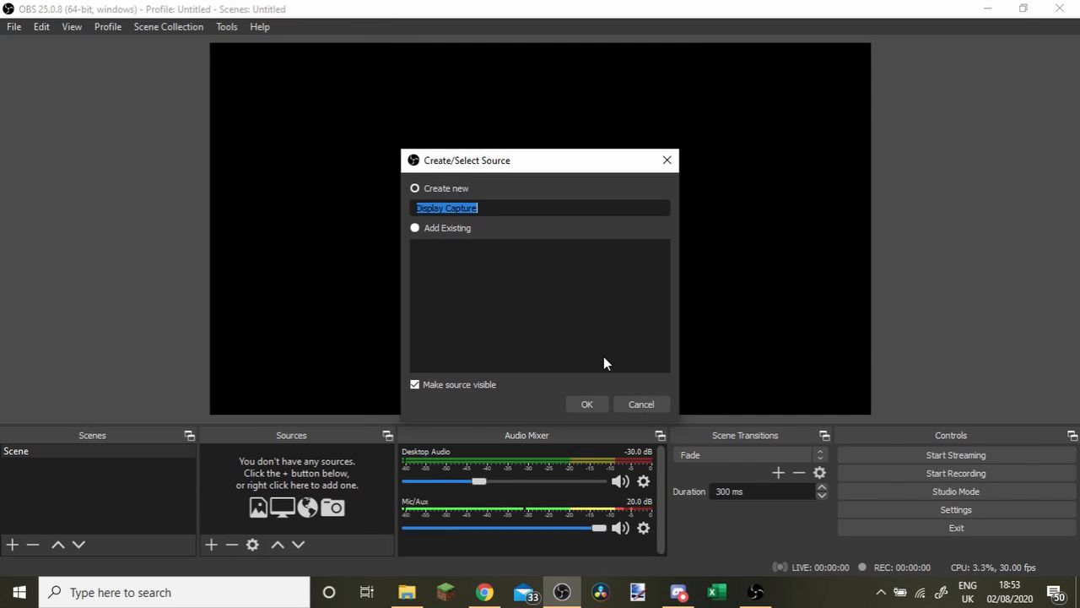
{"action": "left_click", "coordinate": [588, 404]}
{"action": "left_click", "coordinate": [729, 511]}
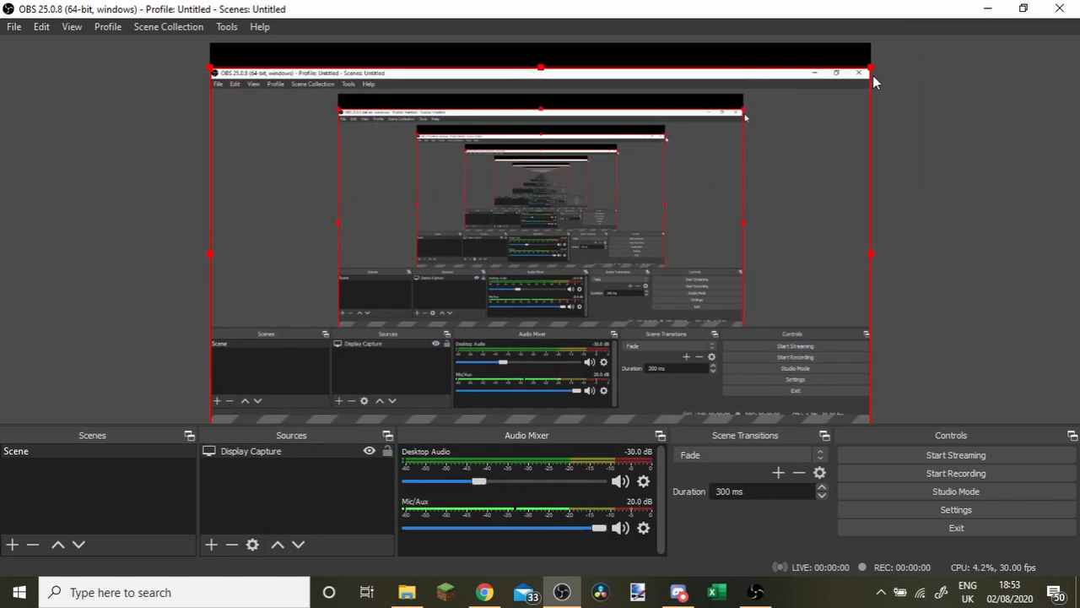
{"action": "left_click_drag", "start_coordinate": [786, 204], "coordinate": [784, 182]}
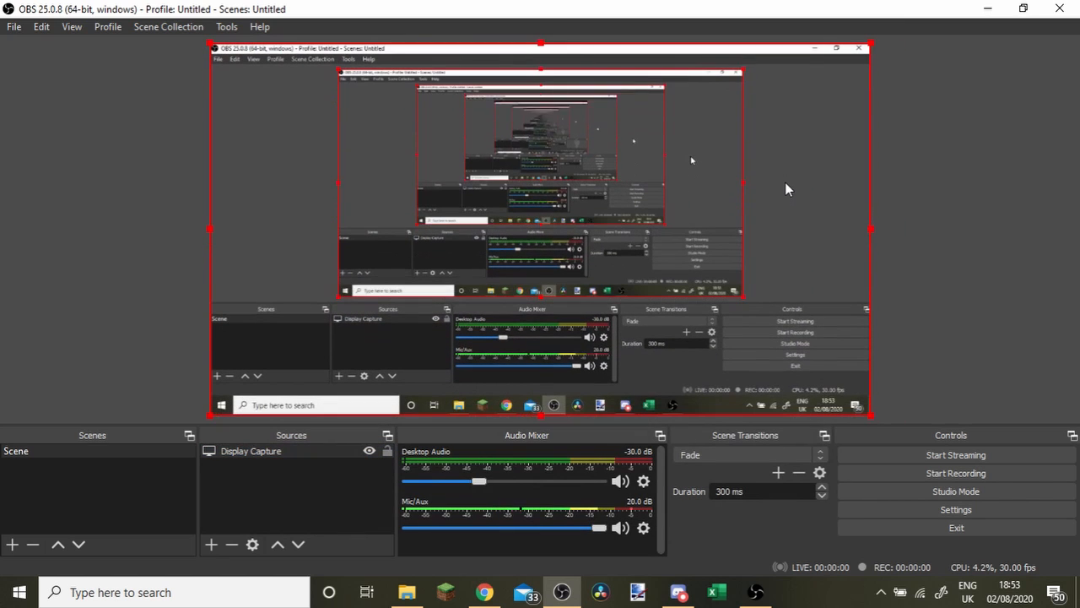
Hide and show the Display Capture source again, and remove it from the scene.
{"action": "left_click", "coordinate": [369, 451]}
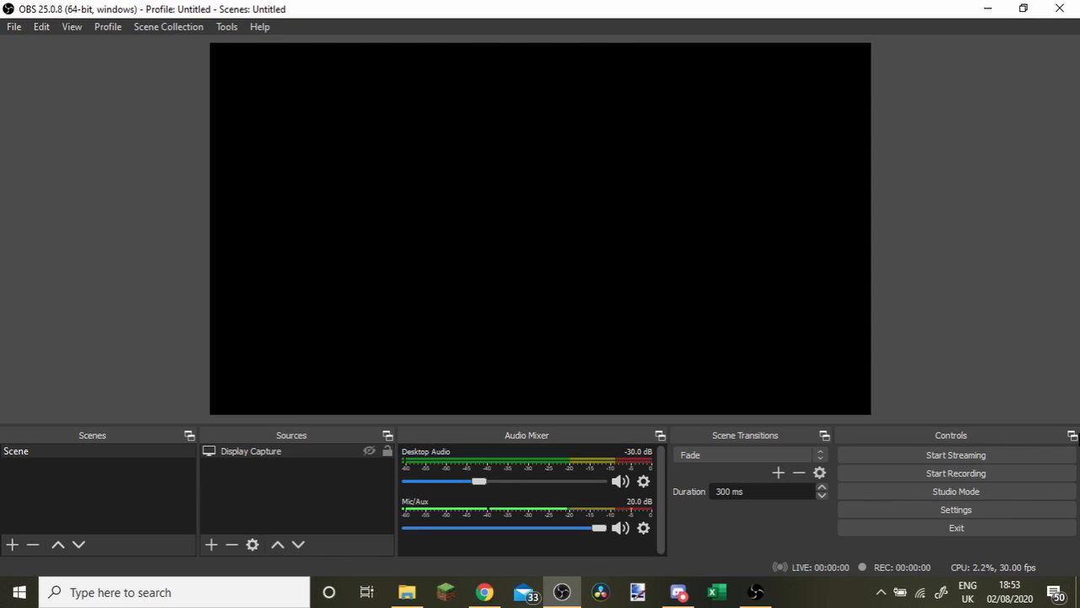
{"action": "left_click", "coordinate": [367, 451]}
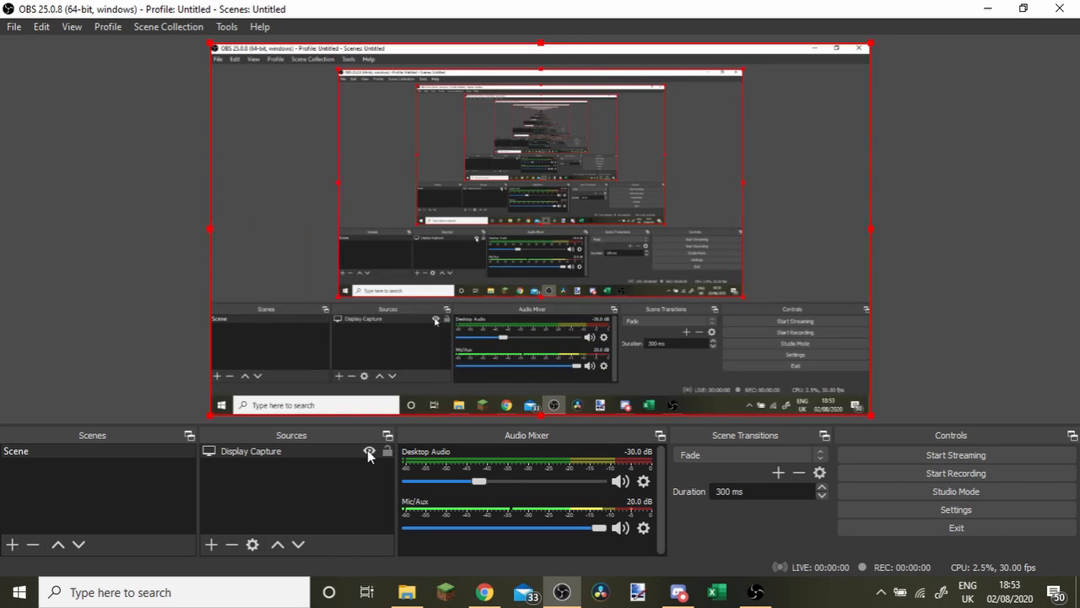
{"action": "left_click", "coordinate": [346, 452]}
{"action": "right_click", "coordinate": [345, 452]}
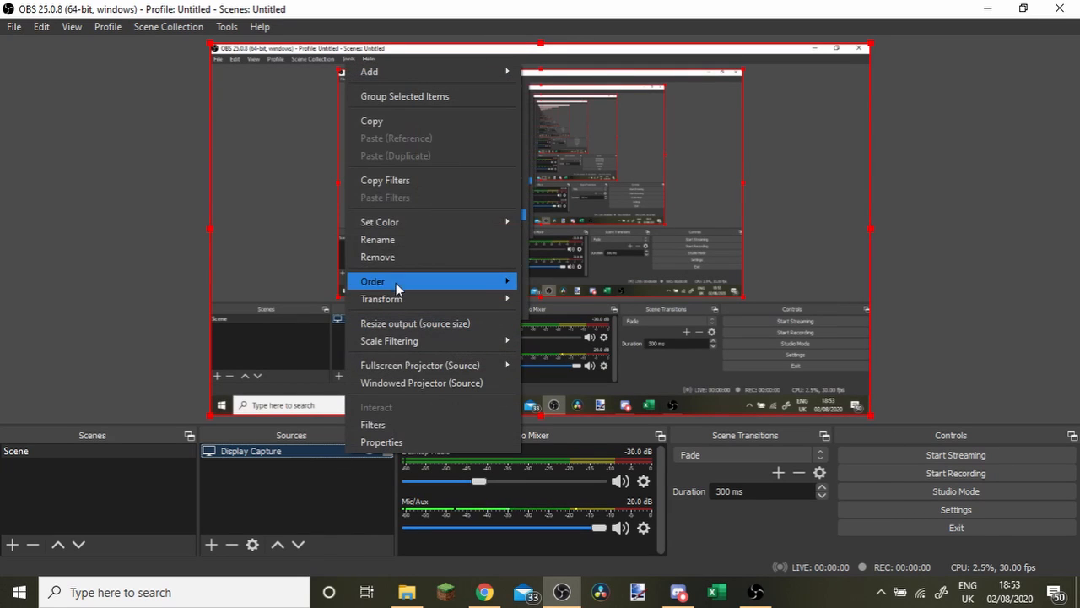
{"action": "left_click", "coordinate": [396, 257]}
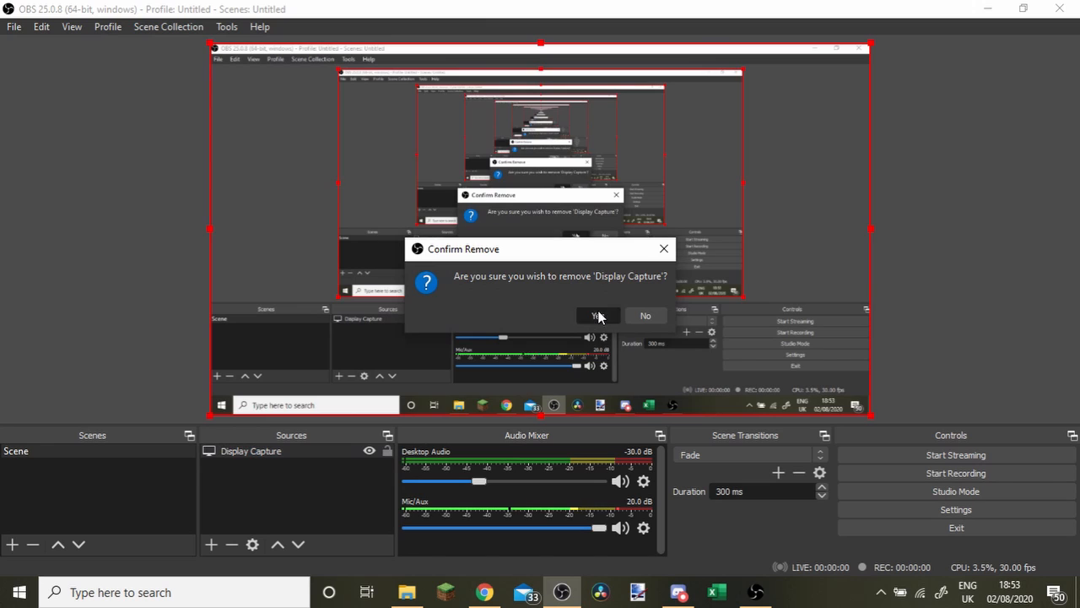
{"action": "left_click", "coordinate": [592, 314]}
Add an Image source using 256x256.png from the Pictures > A YouTube > Other folder and move it near the canvas centre.
{"action": "left_click", "coordinate": [211, 544]}
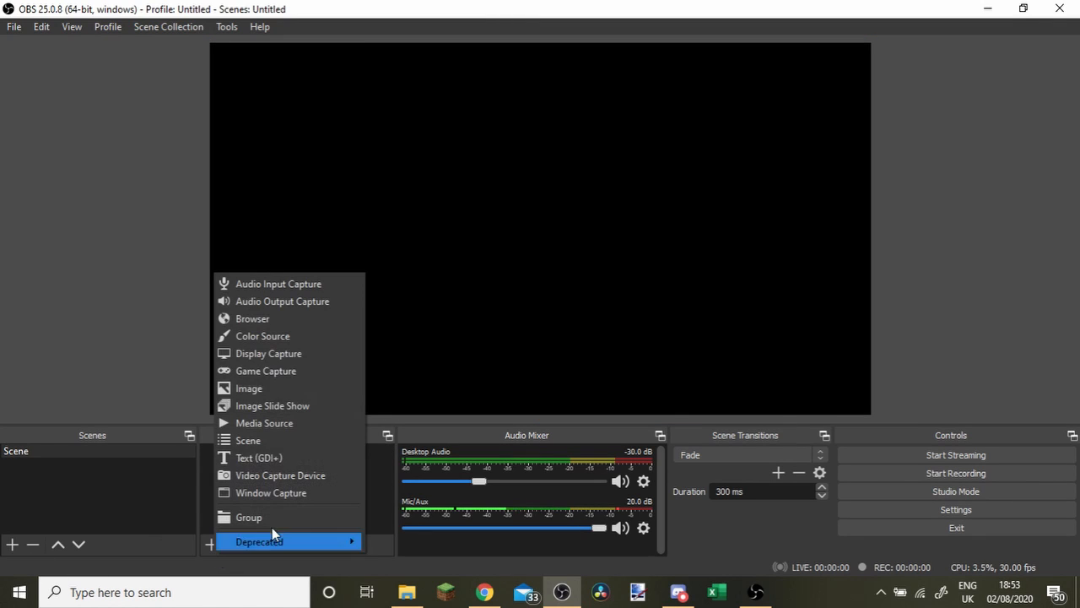
{"action": "left_click", "coordinate": [270, 386]}
{"action": "left_click", "coordinate": [582, 405]}
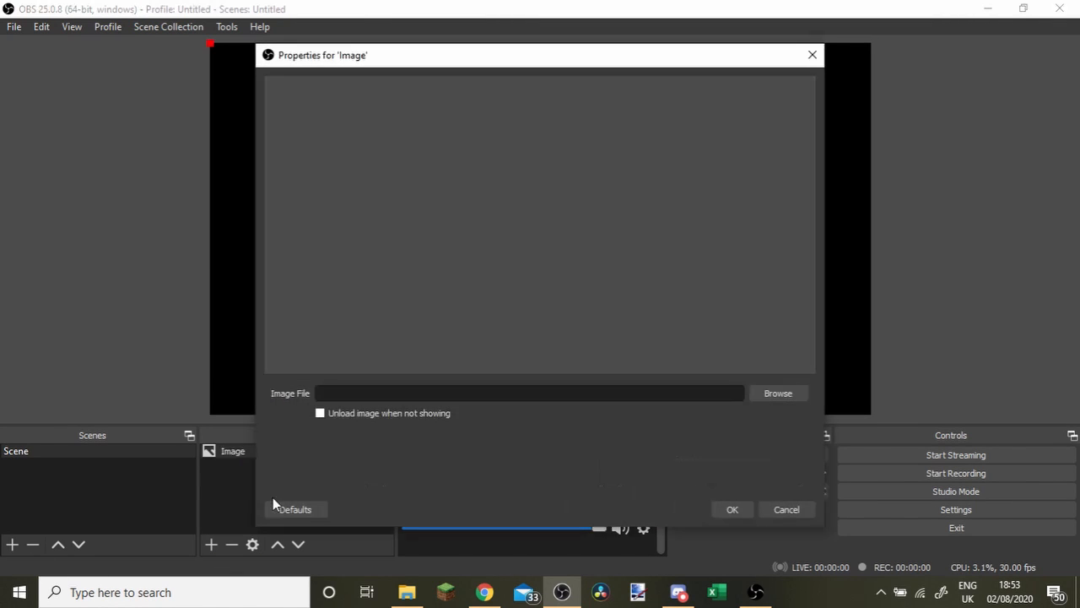
{"action": "left_click", "coordinate": [776, 393]}
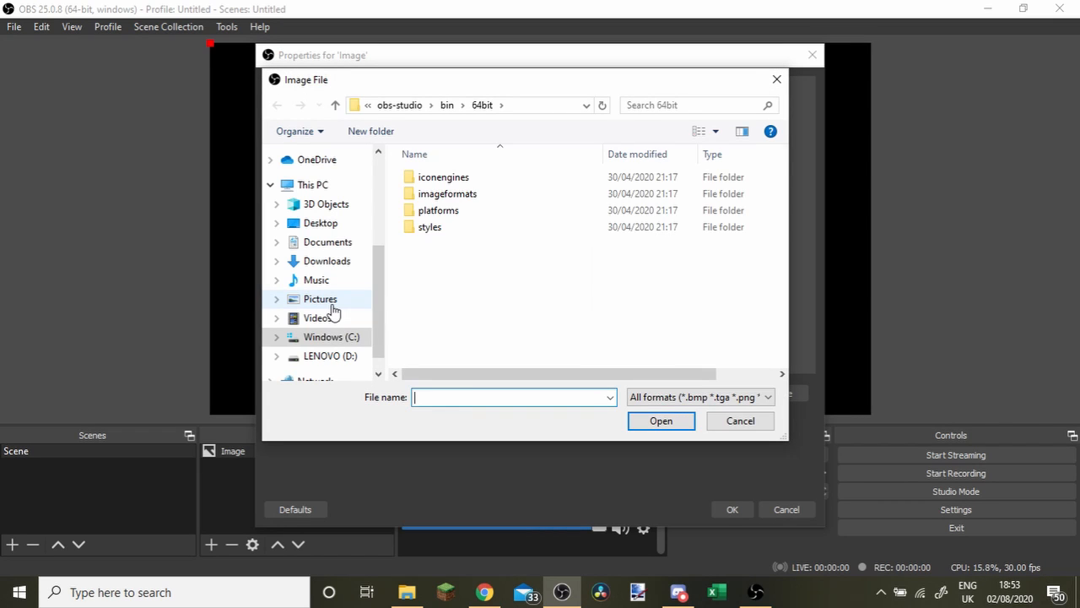
{"action": "left_click", "coordinate": [629, 283]}
{"action": "left_click", "coordinate": [661, 426]}
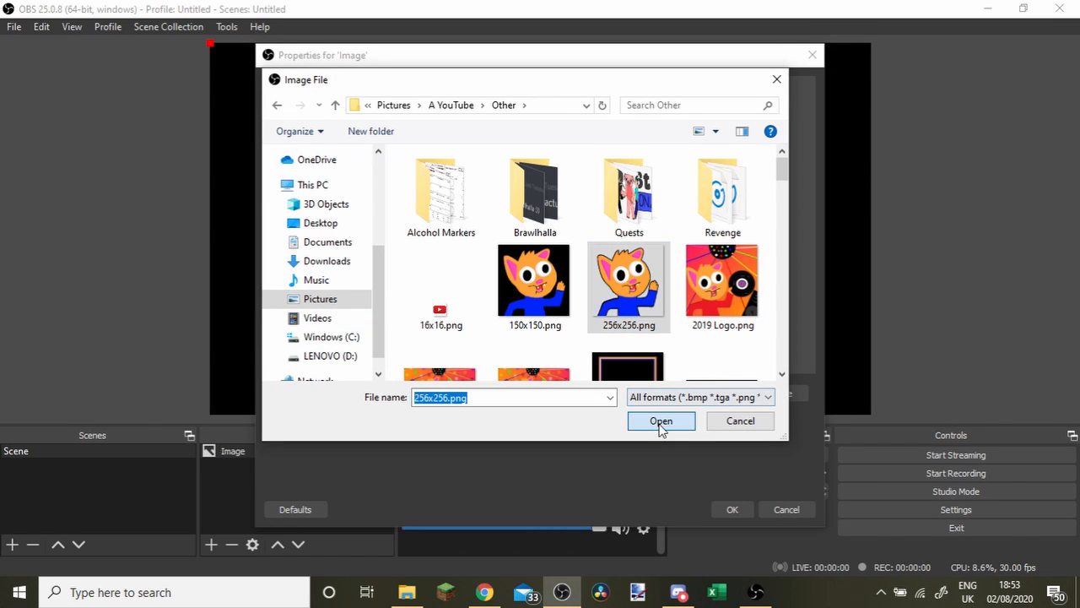
{"action": "left_click", "coordinate": [731, 510]}
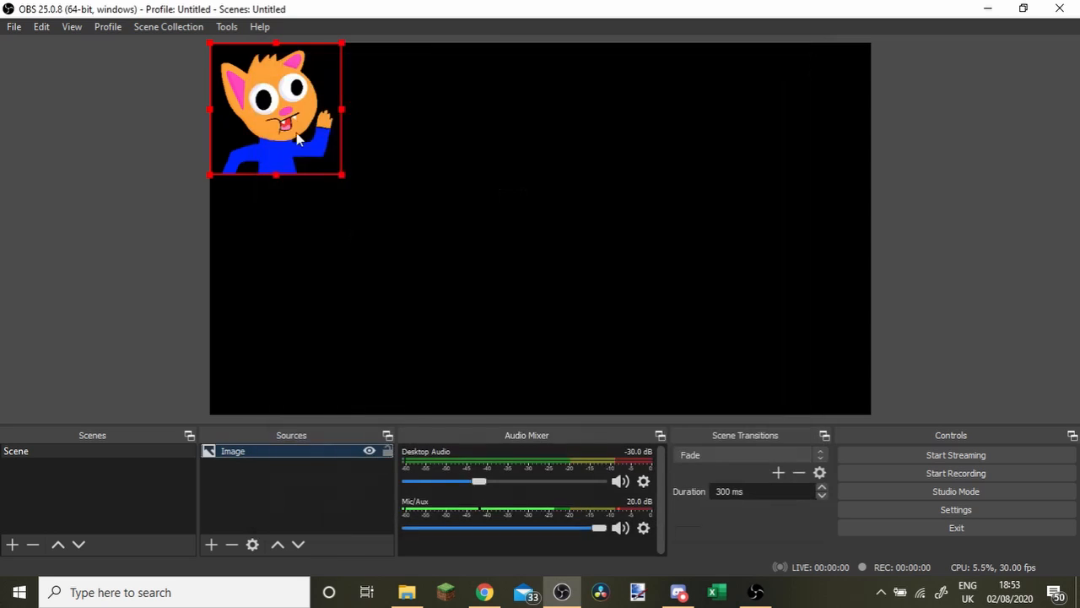
{"action": "left_click_drag", "start_coordinate": [274, 109], "coordinate": [527, 187]}
Add a new Display Capture source to the scene alongside the image.
{"action": "left_click", "coordinate": [211, 543]}
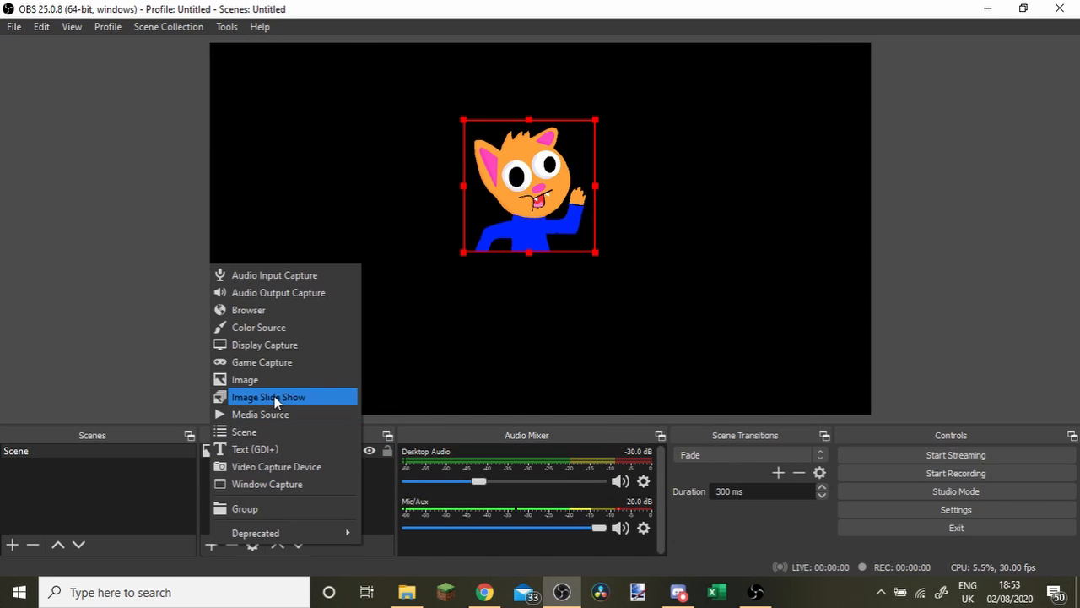
{"action": "left_click", "coordinate": [280, 345]}
{"action": "left_click", "coordinate": [588, 403]}
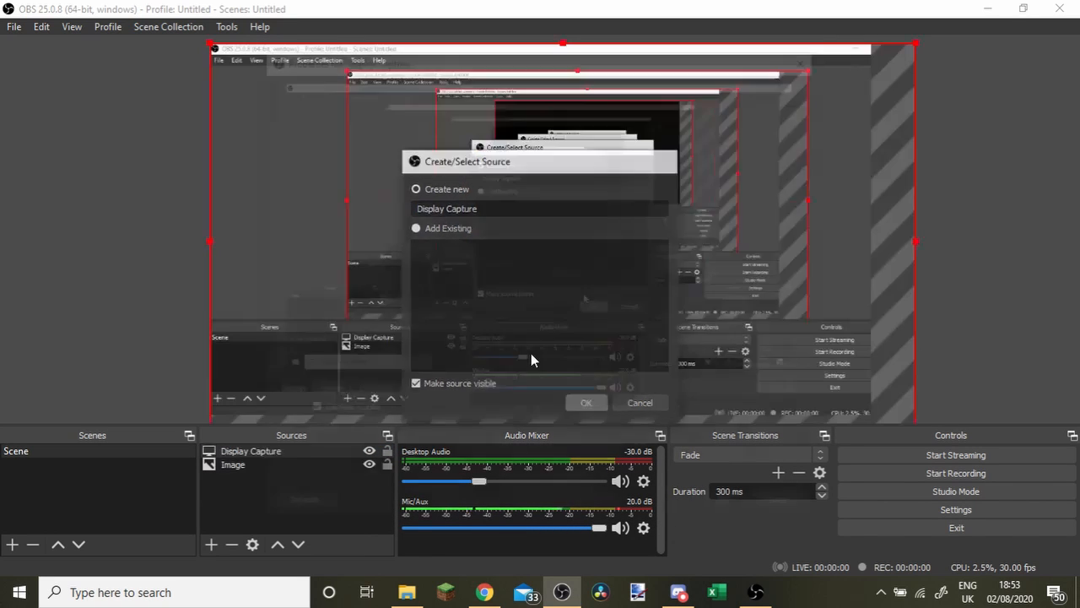
{"action": "left_click", "coordinate": [727, 509]}
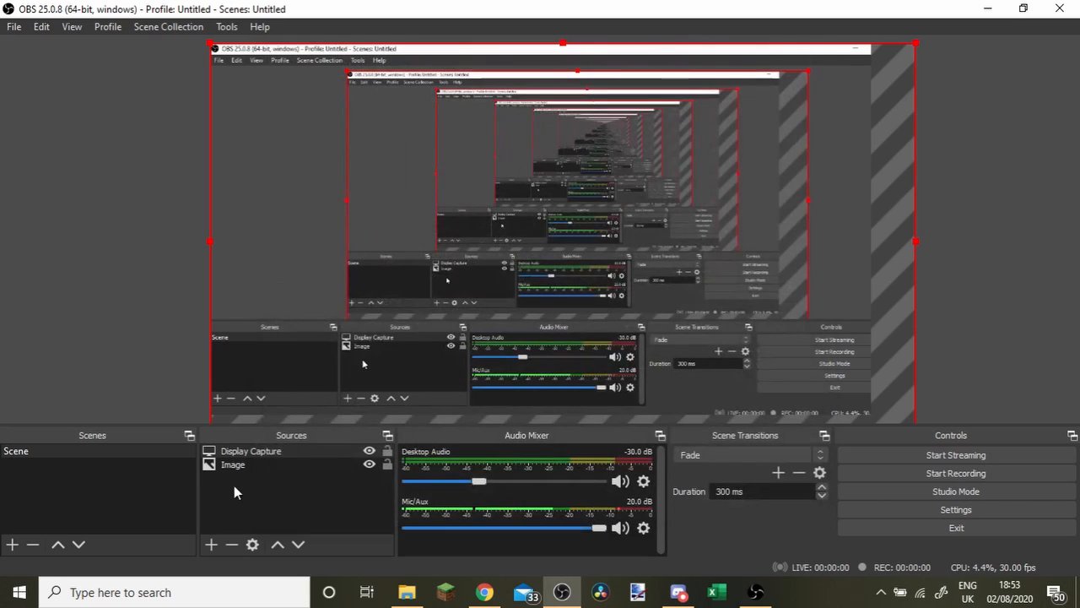
Reorder the Image source above Display Capture and move the image to the canvas's upper right area.
{"action": "left_click", "coordinate": [230, 464]}
{"action": "left_click_drag", "start_coordinate": [233, 461], "coordinate": [236, 445]}
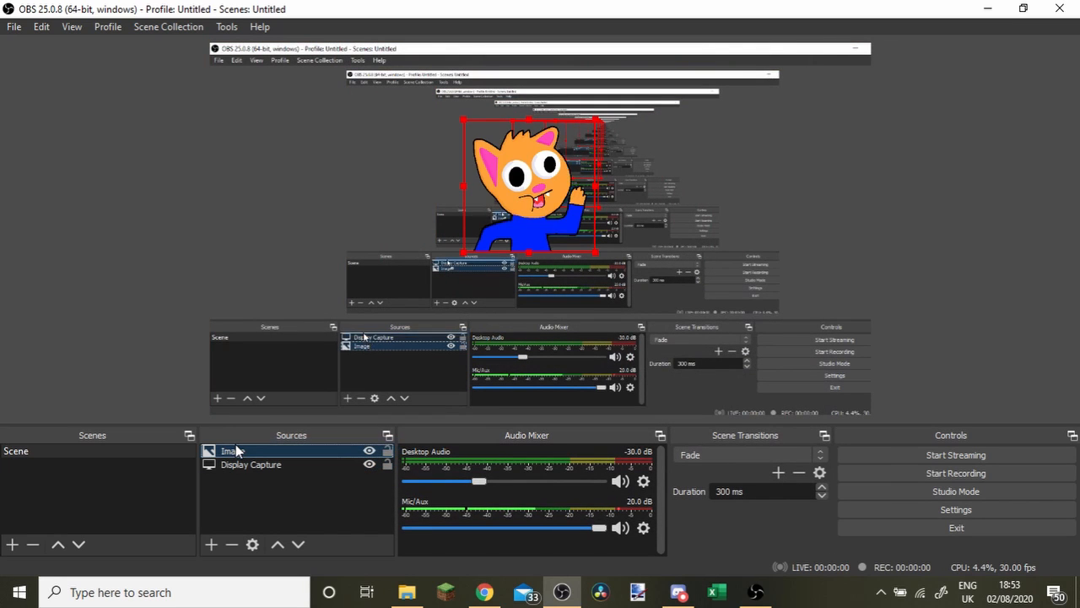
{"action": "left_click_drag", "start_coordinate": [564, 196], "coordinate": [824, 157]}
Scale the Display Capture to fit the canvas exactly and shift the cat image slightly inward from the right edge.
{"action": "left_click", "coordinate": [491, 165]}
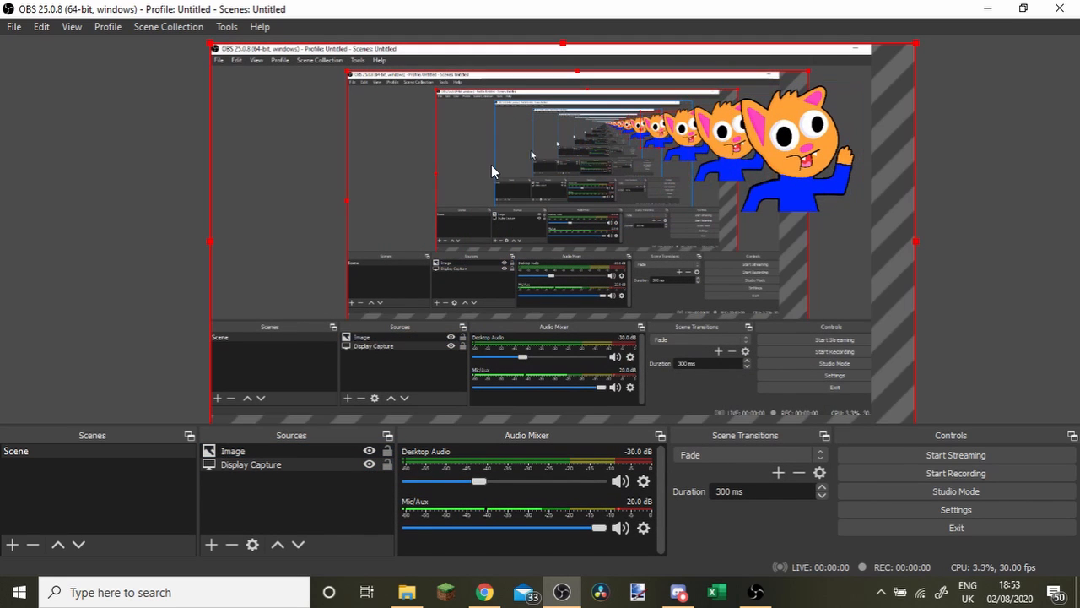
{"action": "left_click_drag", "start_coordinate": [210, 45], "coordinate": [297, 92]}
{"action": "left_click_drag", "start_coordinate": [370, 164], "coordinate": [289, 121]}
{"action": "left_click_drag", "start_coordinate": [829, 391], "coordinate": [871, 414]}
{"action": "left_click", "coordinate": [789, 177]}
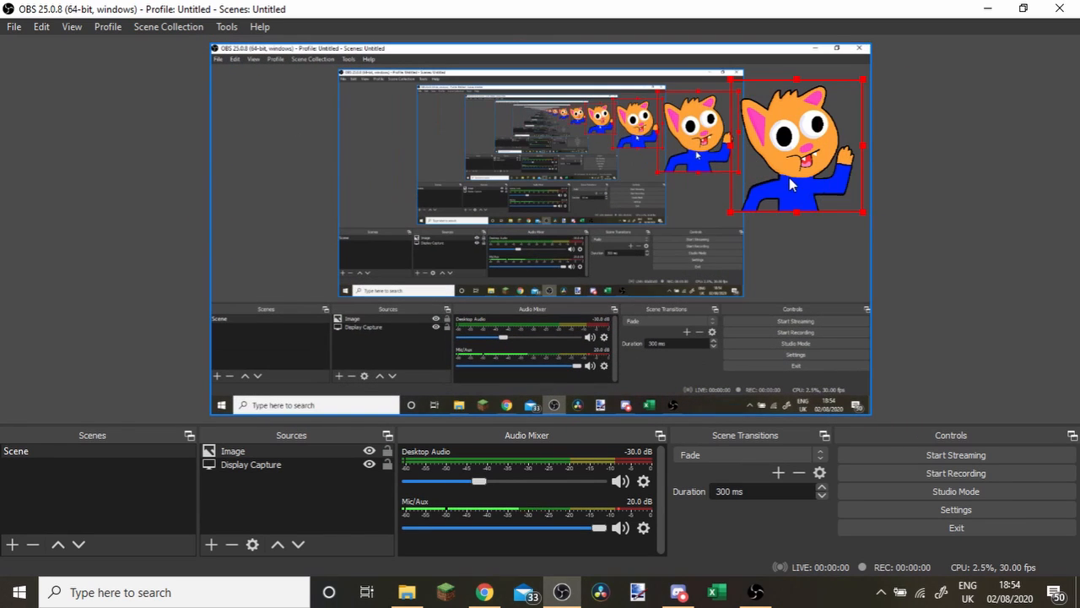
{"action": "left_click_drag", "start_coordinate": [789, 177], "coordinate": [718, 205]}
Add a Video Capture Device source using the HD Pro Webcam C920.
{"action": "left_click", "coordinate": [211, 544]}
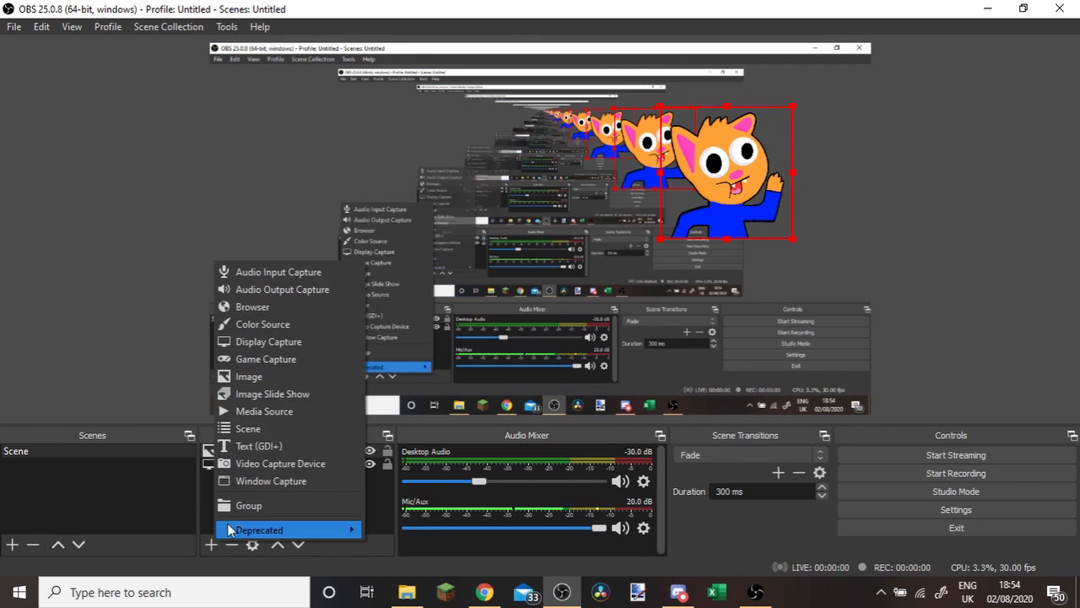
{"action": "left_click", "coordinate": [283, 461]}
{"action": "left_click", "coordinate": [582, 405]}
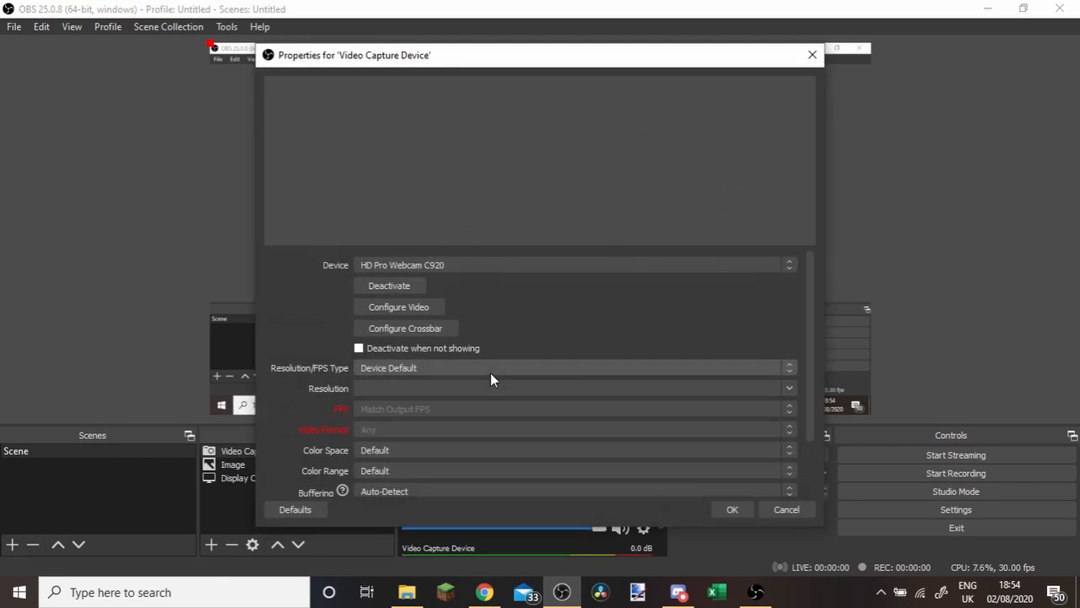
{"action": "left_click", "coordinate": [459, 264]}
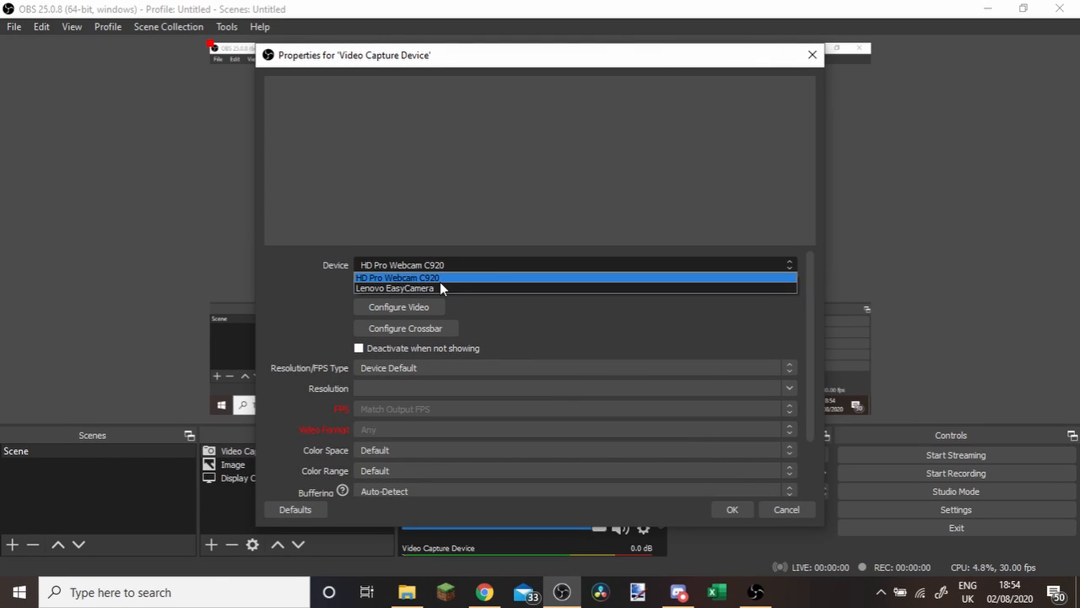
{"action": "left_click", "coordinate": [439, 277]}
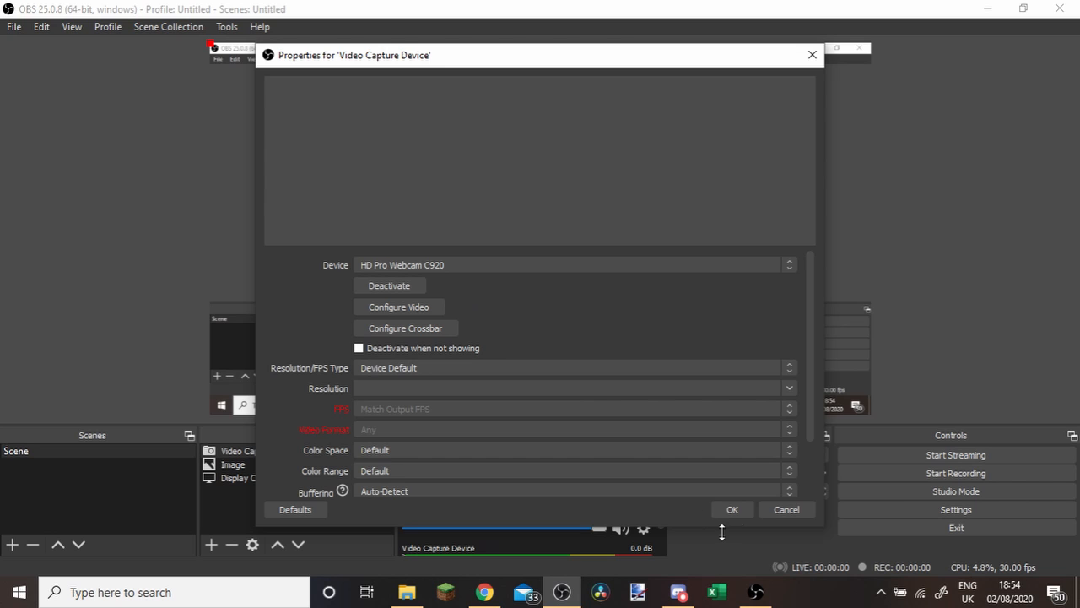
{"action": "left_click", "coordinate": [733, 510]}
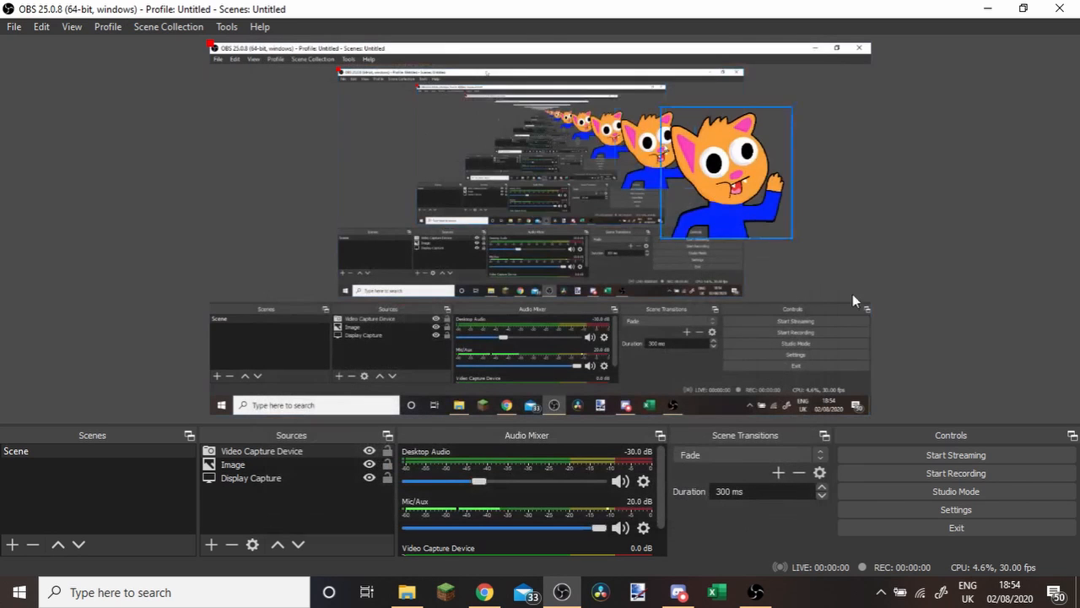
{"action": "left_click", "coordinate": [265, 456]}
{"action": "left_click", "coordinate": [253, 545]}
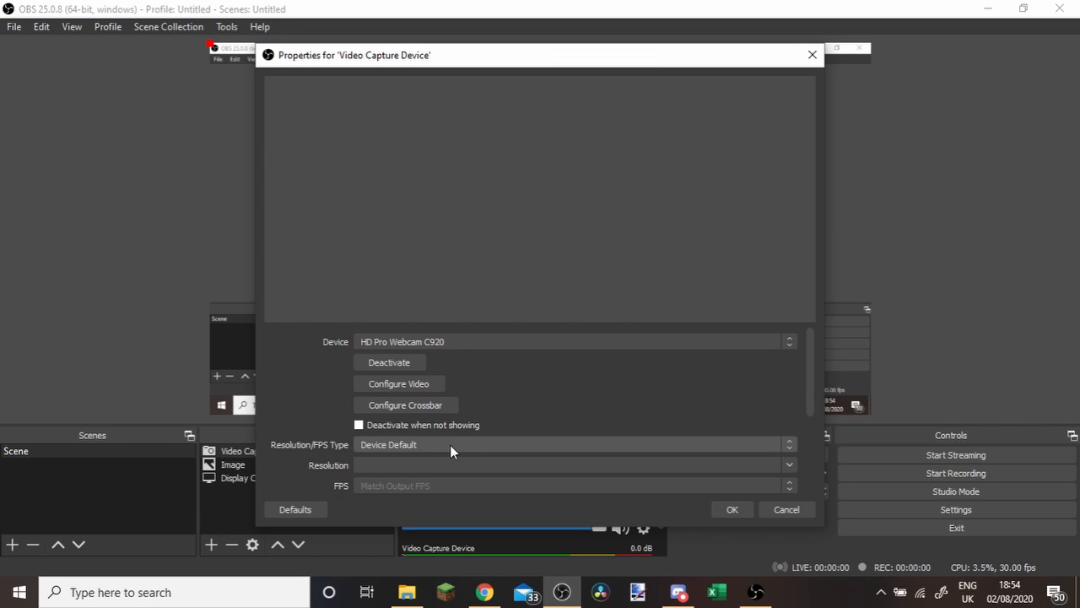
{"action": "left_click", "coordinate": [788, 509]}
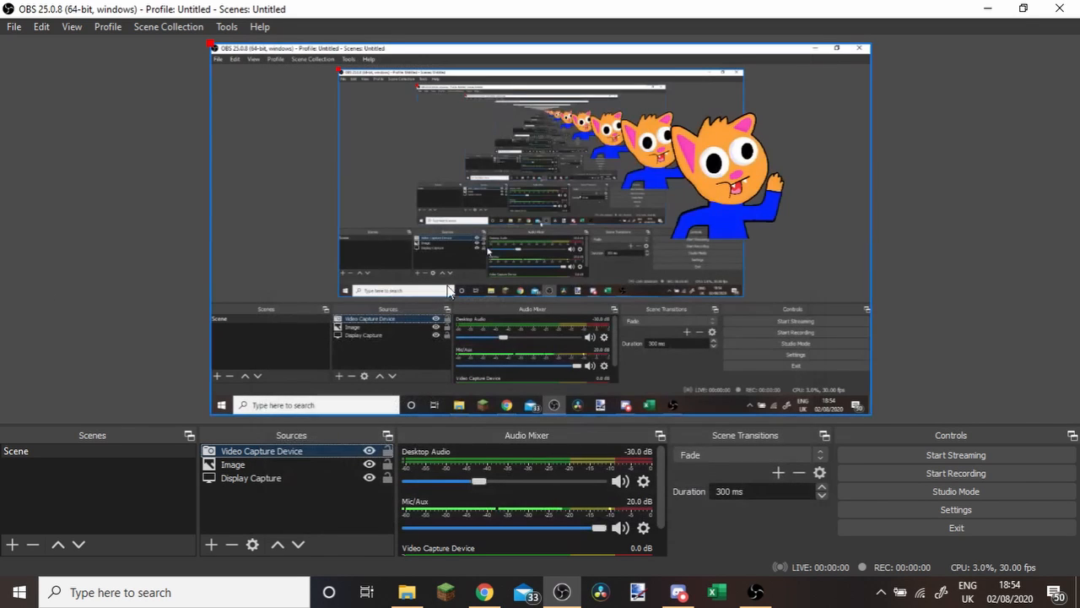
{"action": "right_click", "coordinate": [270, 456]}
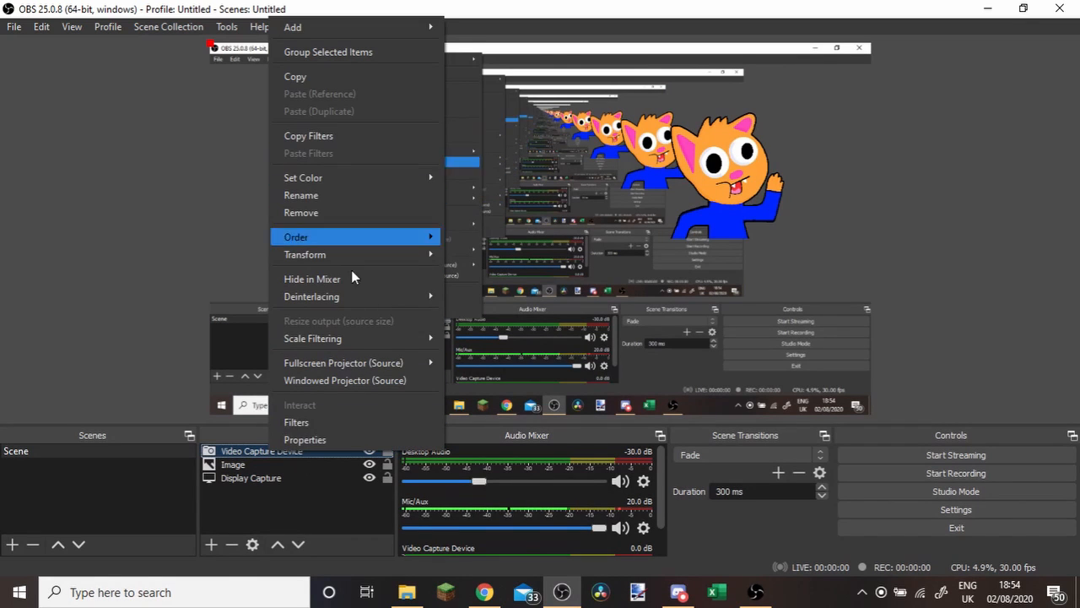
Switch the Video Capture Device source's device to Lenovo EasyCamera.
{"action": "left_click", "coordinate": [253, 547]}
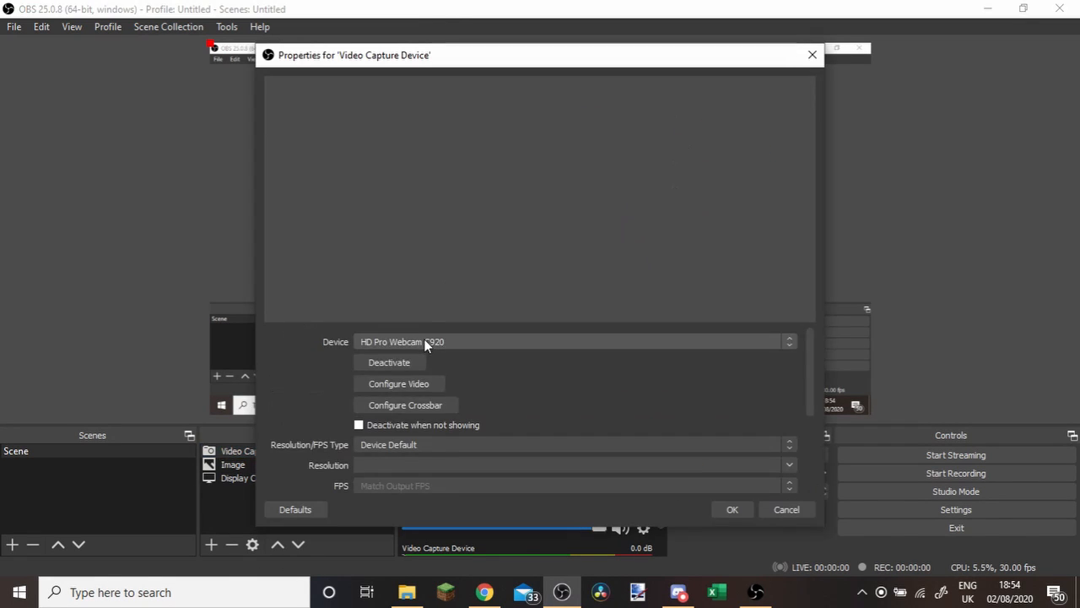
{"action": "left_click", "coordinate": [424, 342]}
{"action": "left_click", "coordinate": [405, 365]}
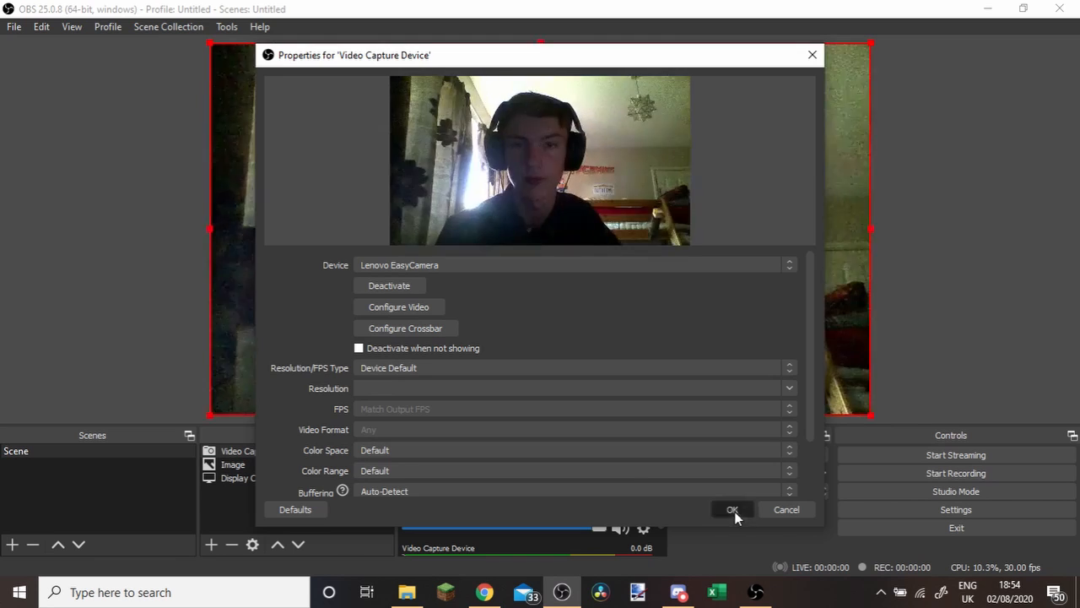
{"action": "left_click", "coordinate": [733, 510]}
Shrink the webcam feed to well under half the canvas width and place it in the canvas's upper left corner.
{"action": "left_click_drag", "start_coordinate": [211, 50], "coordinate": [448, 174]}
{"action": "left_click_drag", "start_coordinate": [726, 302], "coordinate": [497, 170]}
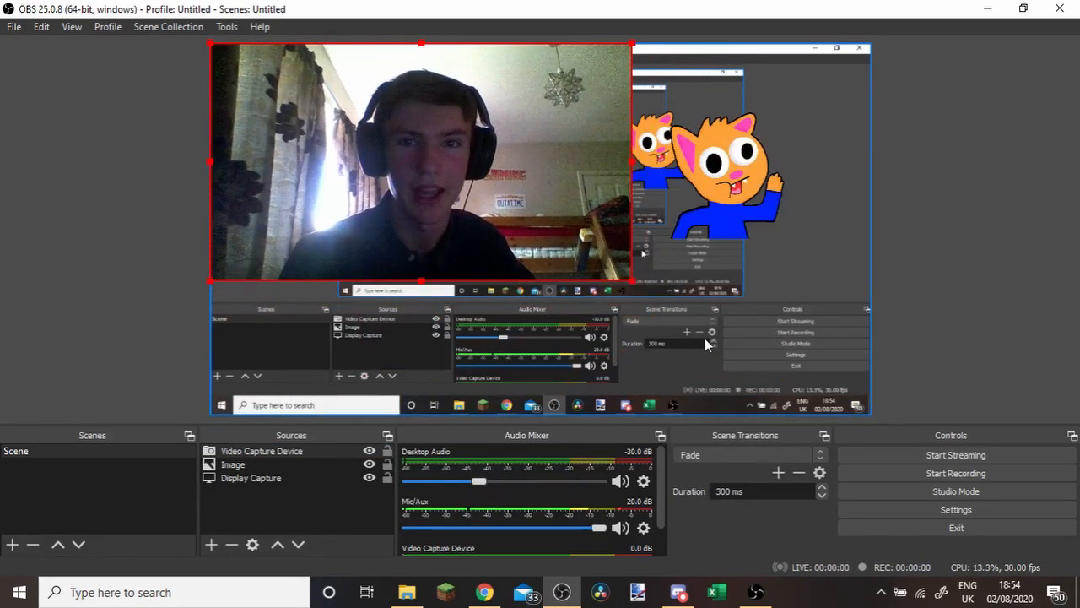
{"action": "left_click_drag", "start_coordinate": [632, 279], "coordinate": [467, 188]}
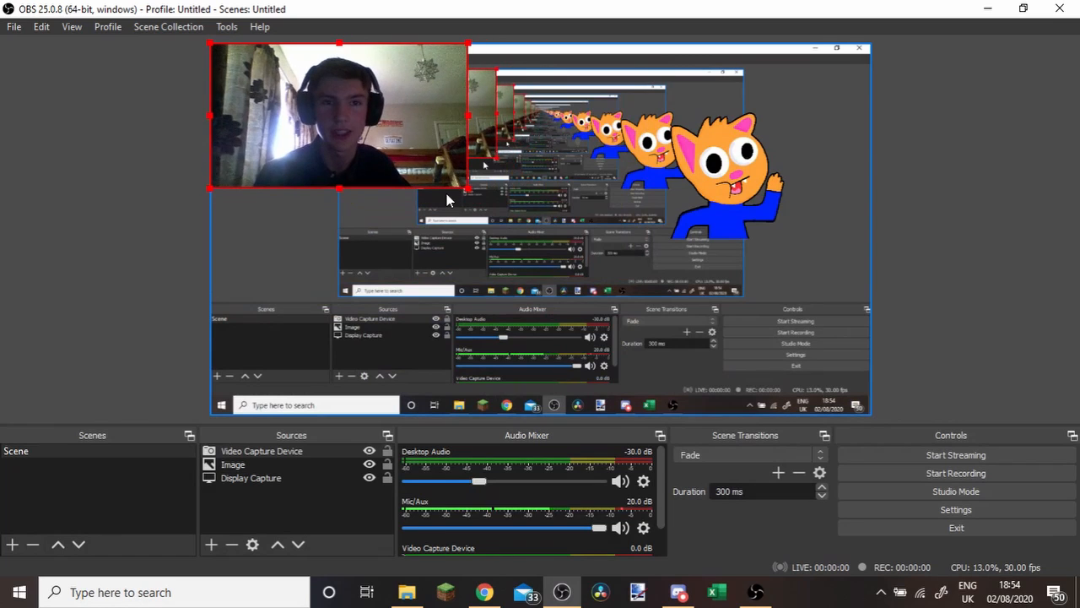
Set the Video Capture Device source's Resolution/FPS Type to Custom and its resolution to 160x120.
{"action": "left_click", "coordinate": [253, 544]}
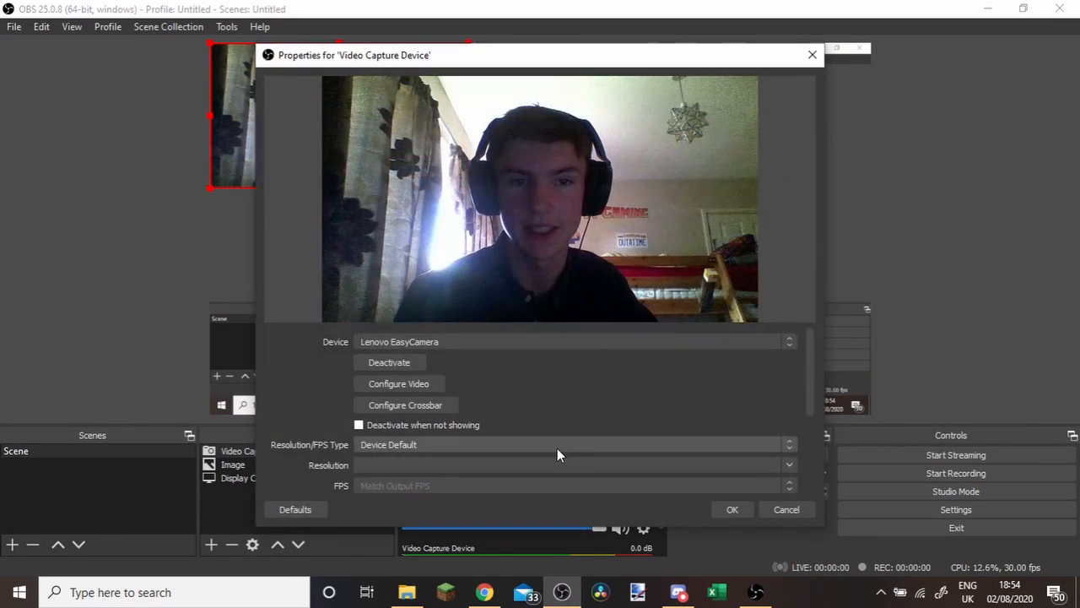
{"action": "left_click", "coordinate": [424, 445]}
{"action": "left_click", "coordinate": [370, 467]}
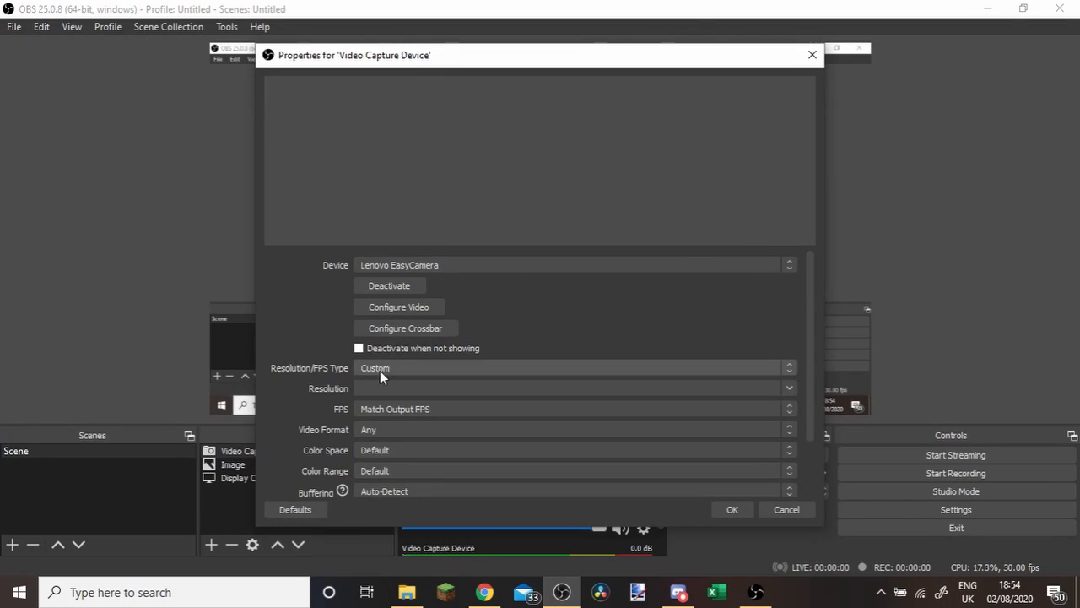
{"action": "left_click", "coordinate": [785, 388]}
{"action": "left_click", "coordinate": [414, 453]}
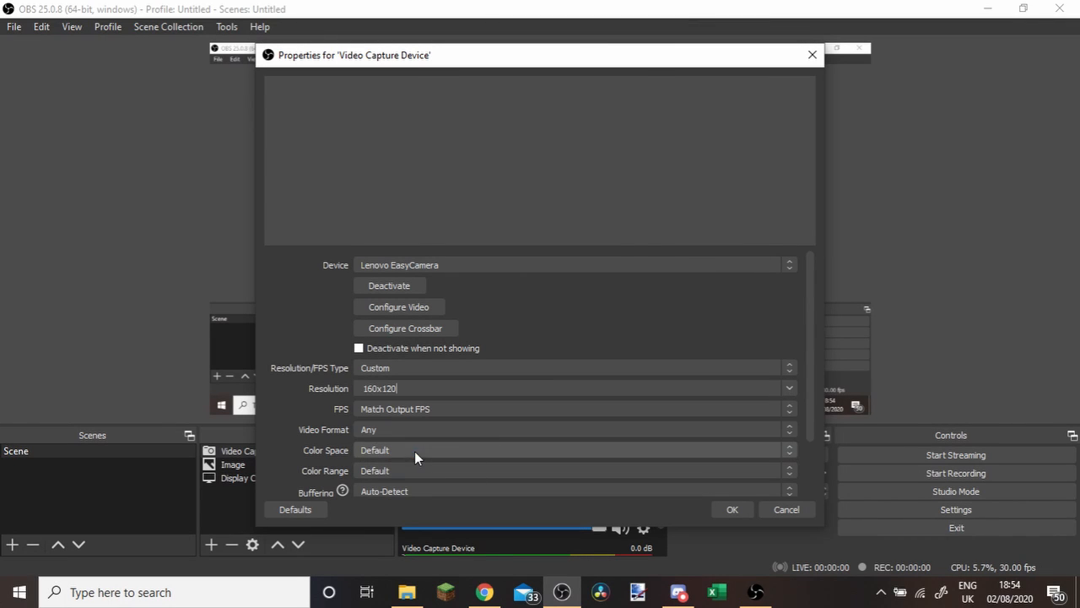
Change the webcam source's resolution to 1280x720 and accept its properties.
{"action": "left_click", "coordinate": [788, 387]}
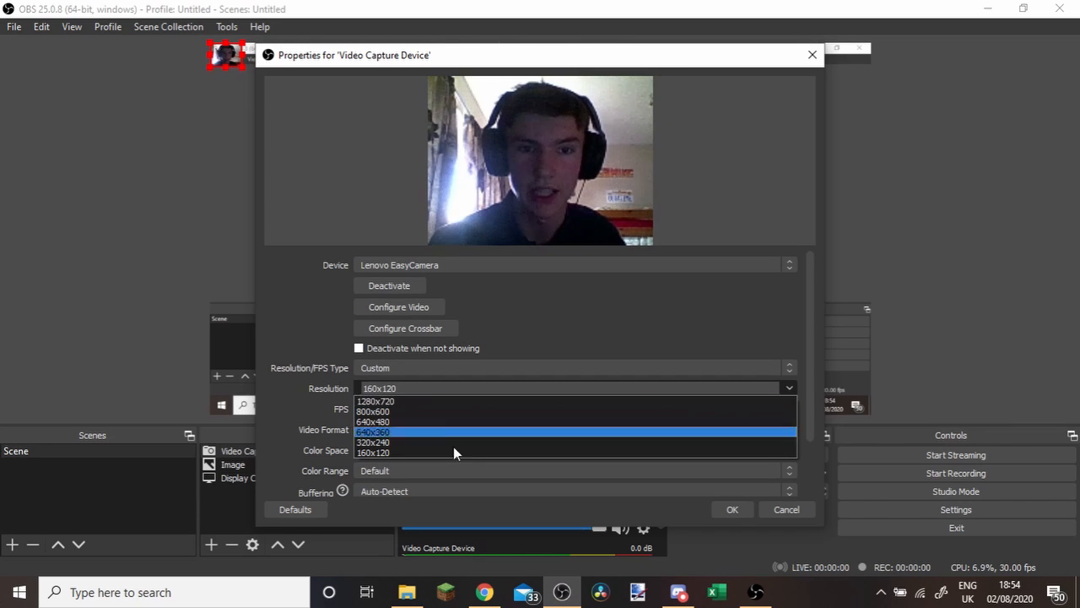
{"action": "left_click", "coordinate": [376, 401]}
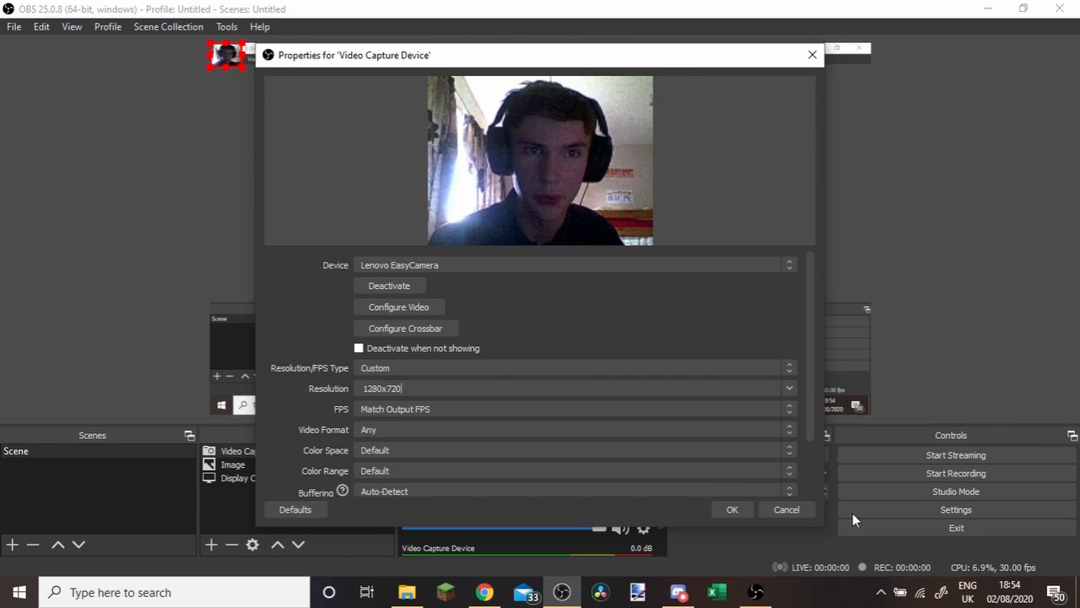
{"action": "left_click", "coordinate": [731, 509]}
Move the cat image down and inward, just right of the canvas centre.
{"action": "left_click_drag", "start_coordinate": [396, 115], "coordinate": [374, 121]}
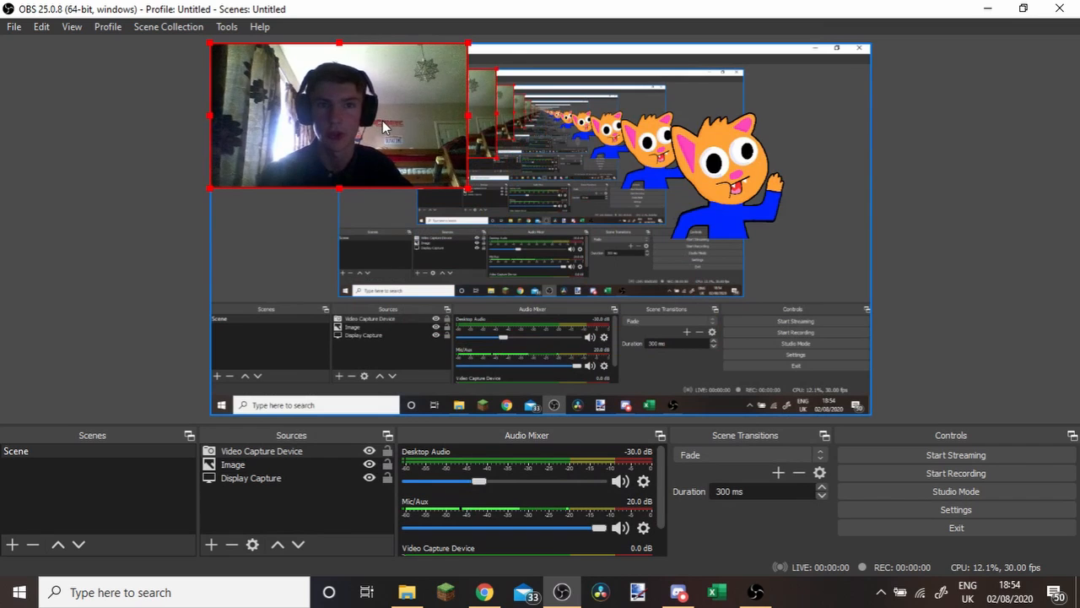
{"action": "right_click", "coordinate": [380, 123]}
{"action": "left_click", "coordinate": [728, 164]}
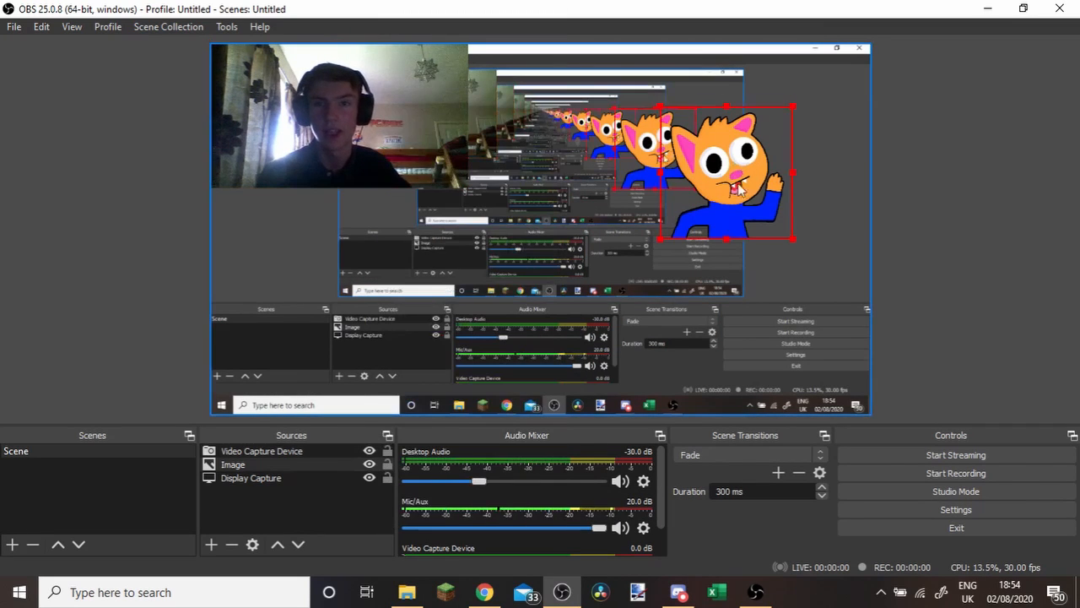
{"action": "left_click_drag", "start_coordinate": [728, 164], "coordinate": [643, 216]}
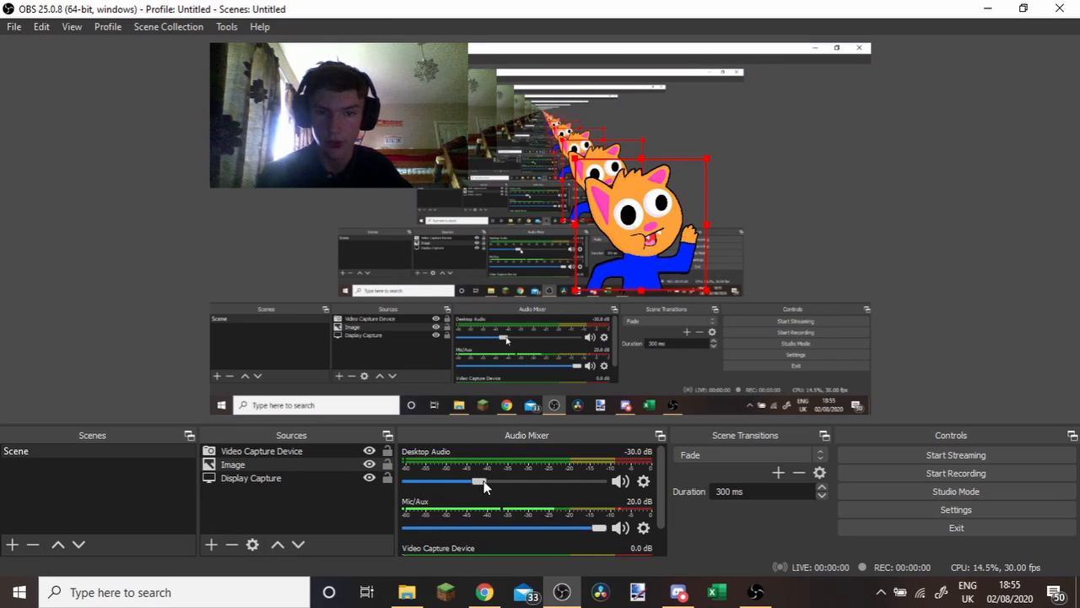
Set the Desktop Audio volume to -18.7 dB and select the Display Capture source.
{"action": "left_click_drag", "start_coordinate": [481, 481], "coordinate": [504, 485]}
{"action": "left_click", "coordinate": [282, 477]}
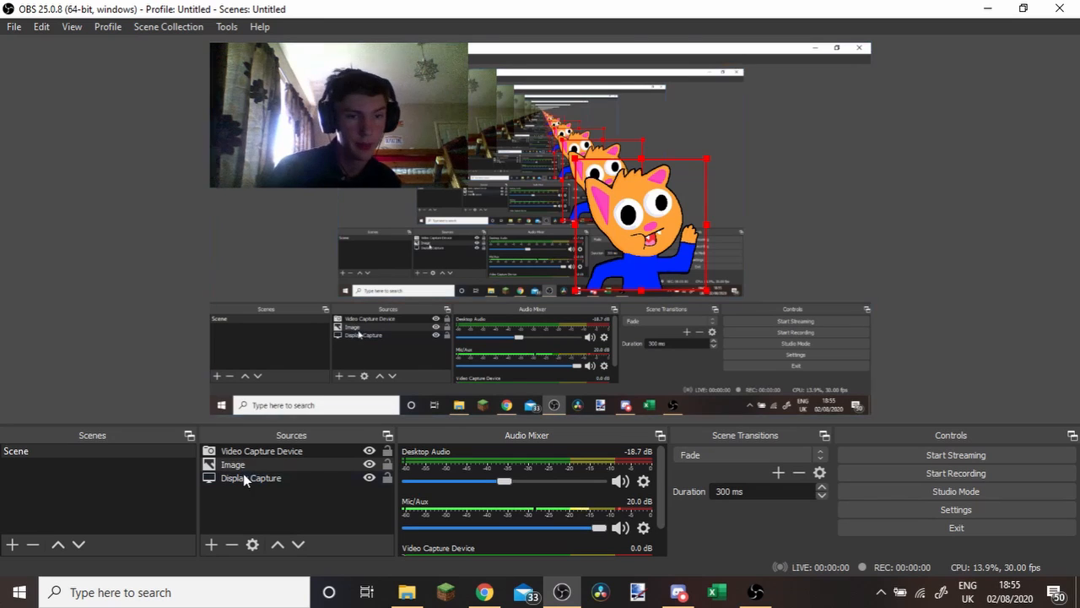
{"action": "left_click", "coordinate": [244, 478]}
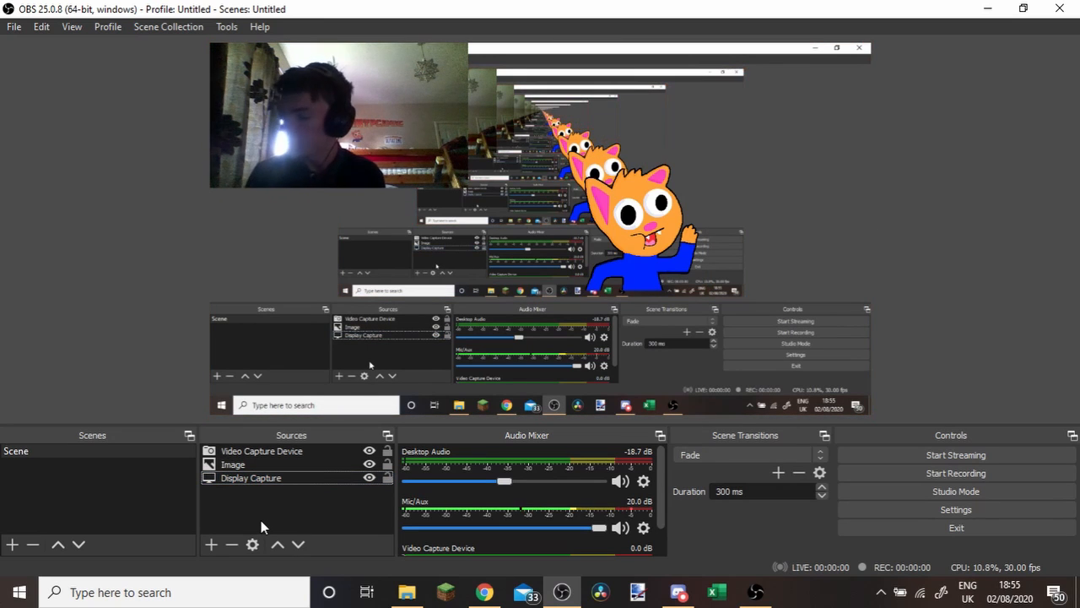
Remove the Video Capture Device source from the scene.
{"action": "left_click", "coordinate": [419, 146]}
{"action": "right_click", "coordinate": [419, 146]}
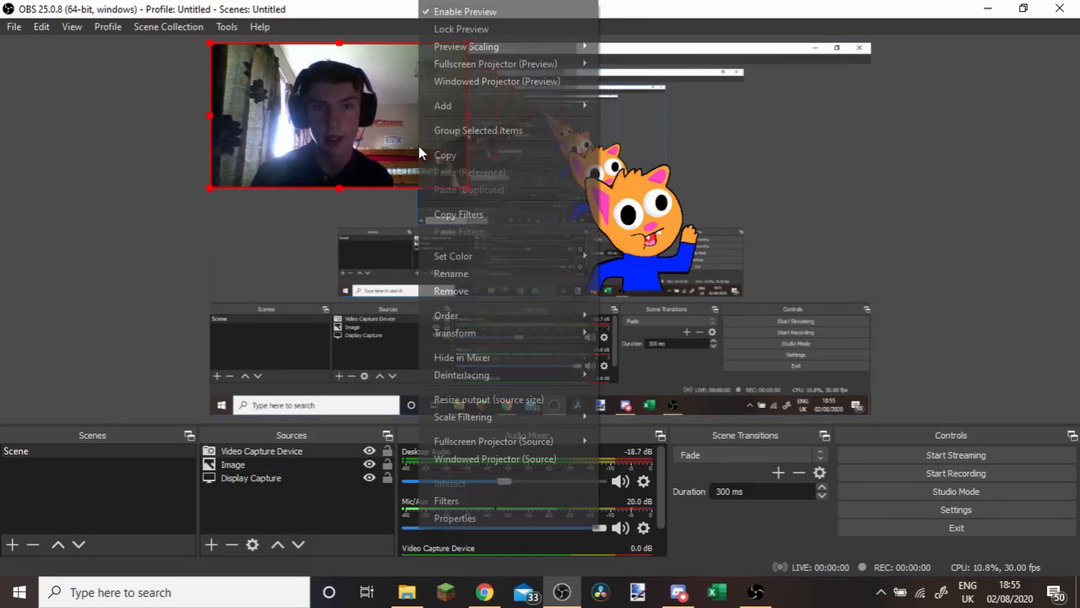
{"action": "left_click", "coordinate": [450, 291]}
{"action": "left_click", "coordinate": [612, 312]}
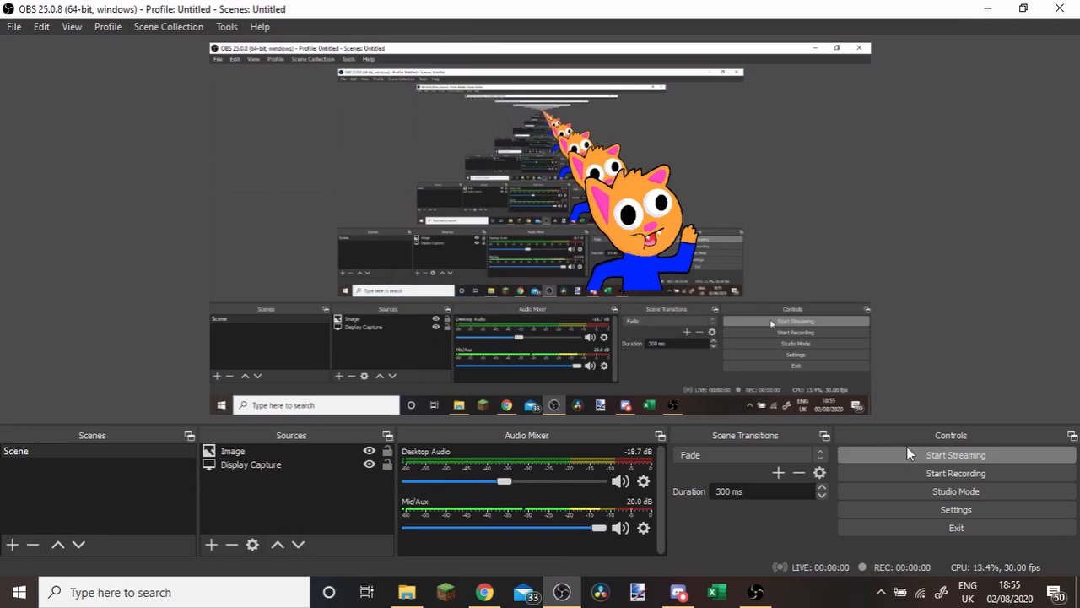
Examine the available recording formats in the Output settings, keep mov, and close the settings.
{"action": "left_click", "coordinate": [967, 511]}
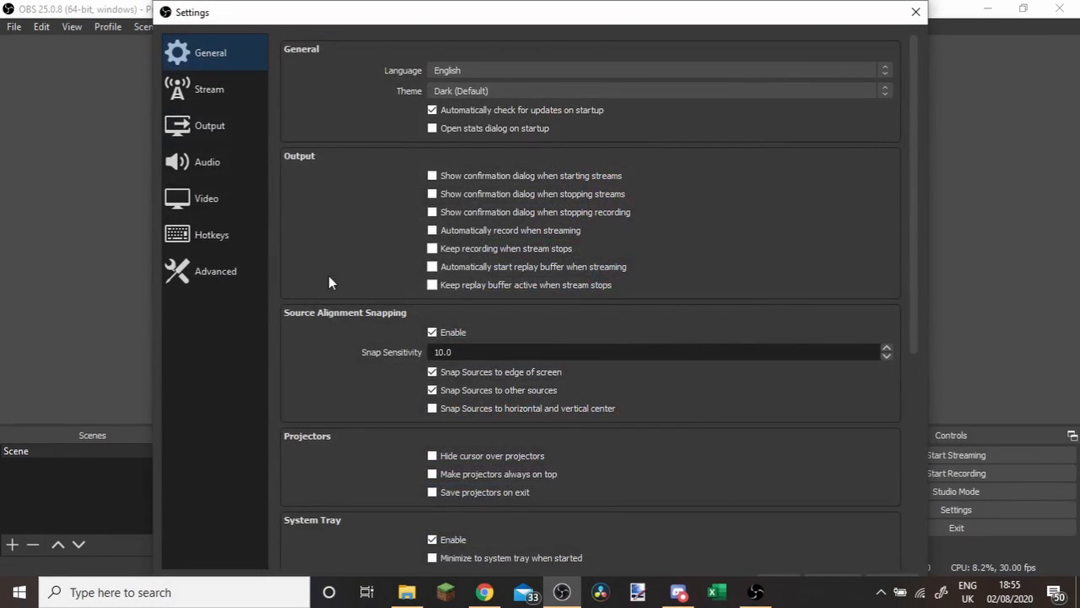
{"action": "left_click", "coordinate": [223, 129]}
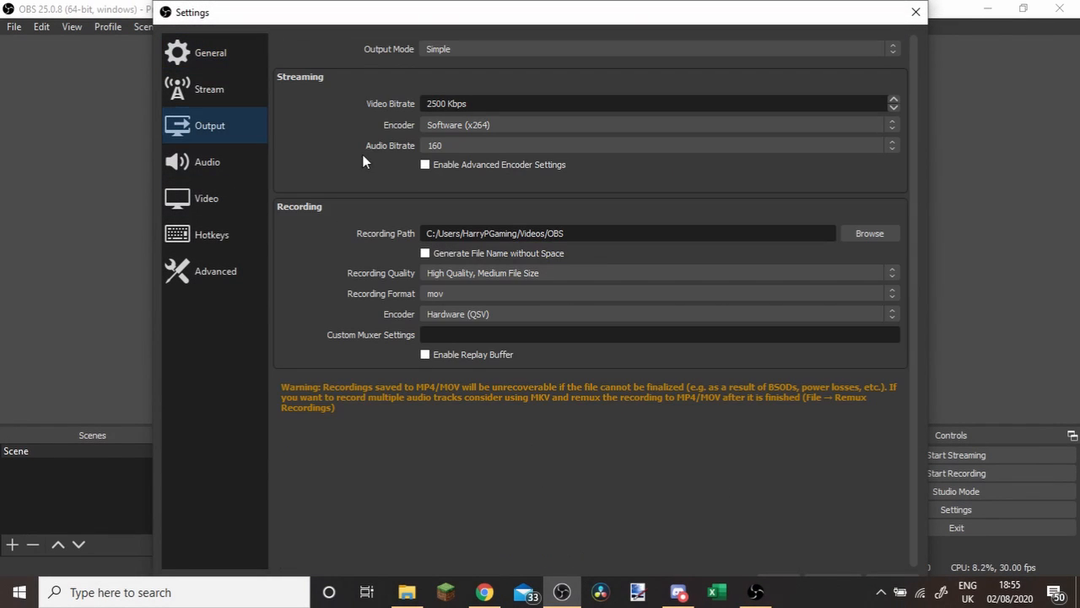
{"action": "left_click", "coordinate": [478, 292]}
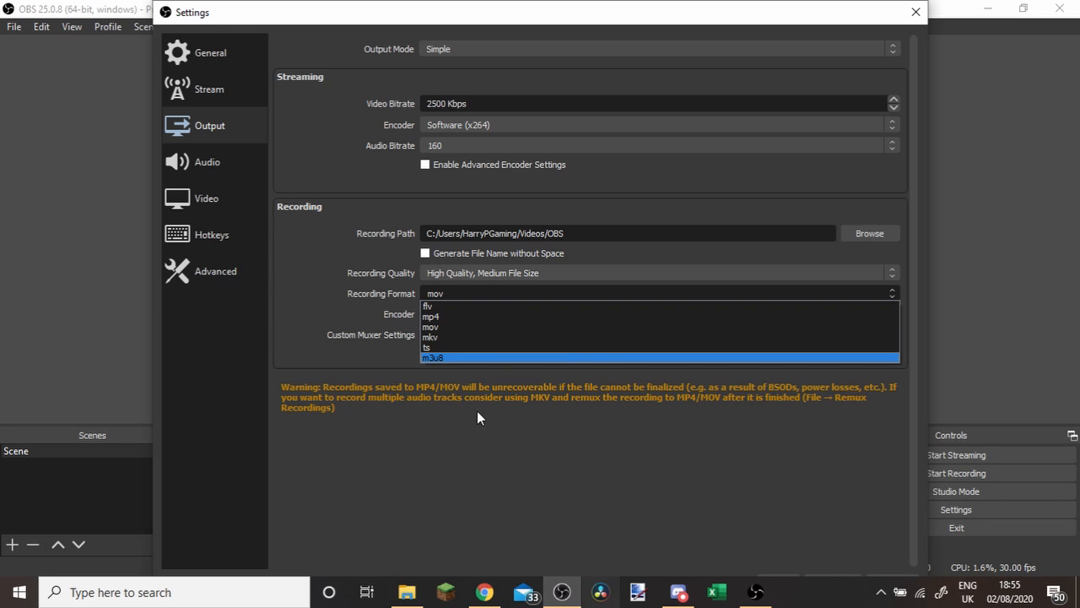
{"action": "left_click", "coordinate": [441, 326]}
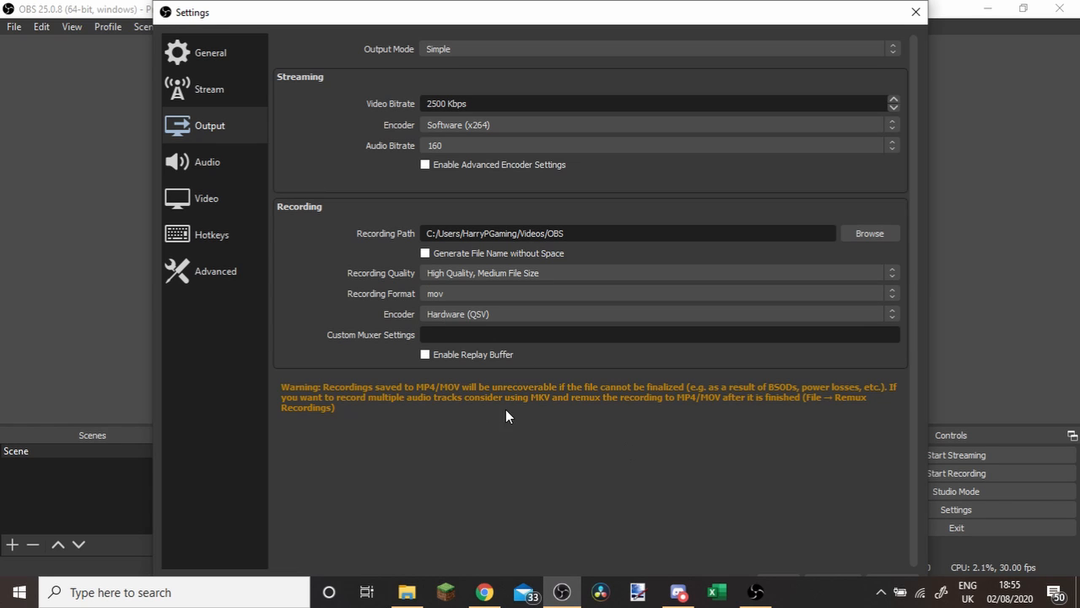
{"action": "left_click", "coordinate": [463, 292]}
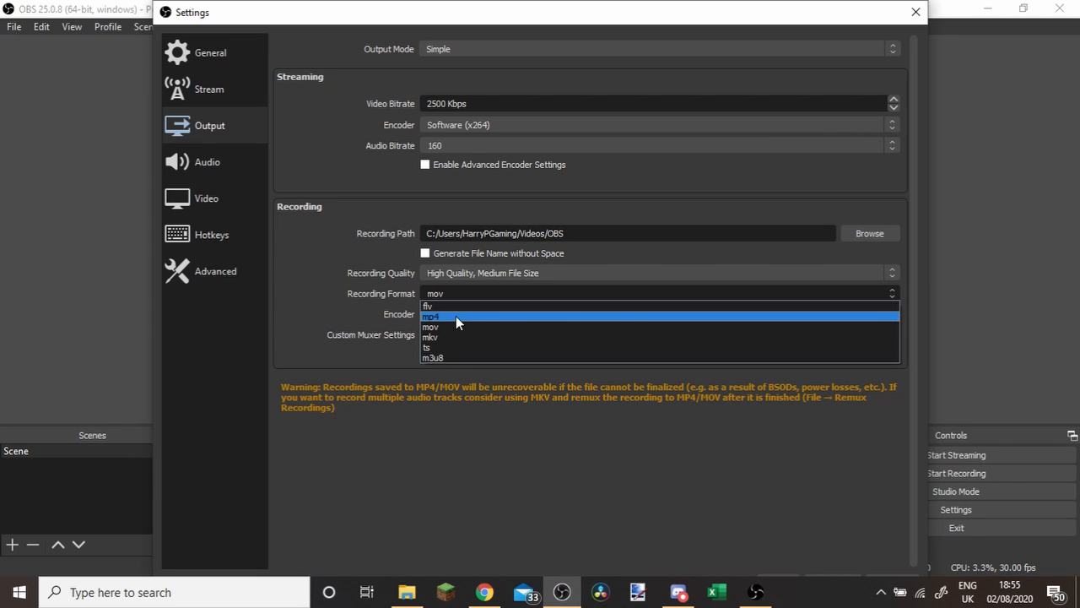
{"action": "left_click", "coordinate": [365, 319]}
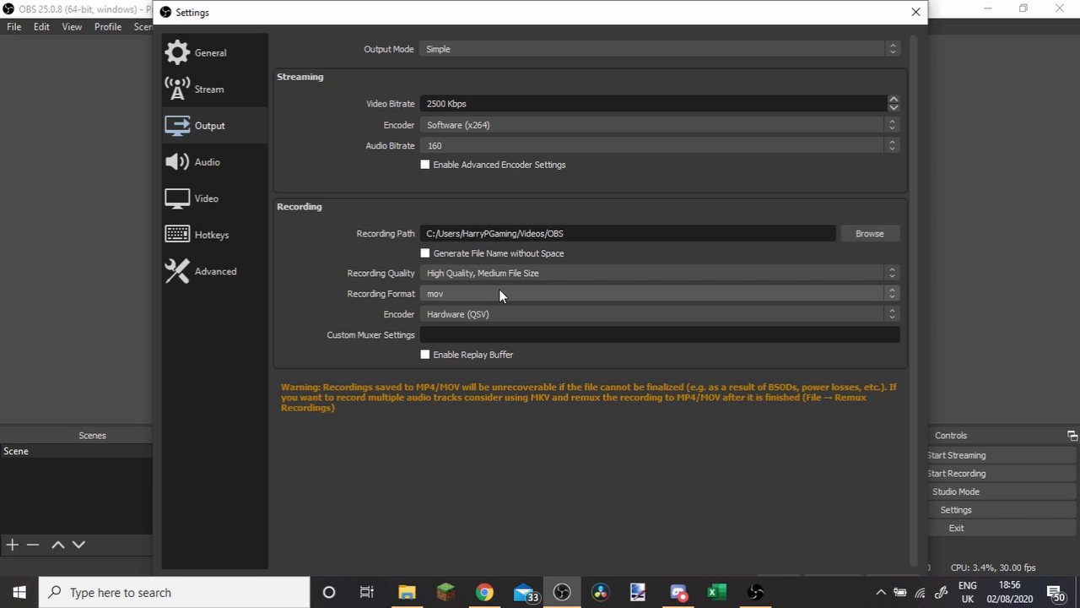
{"action": "left_click", "coordinate": [448, 296]}
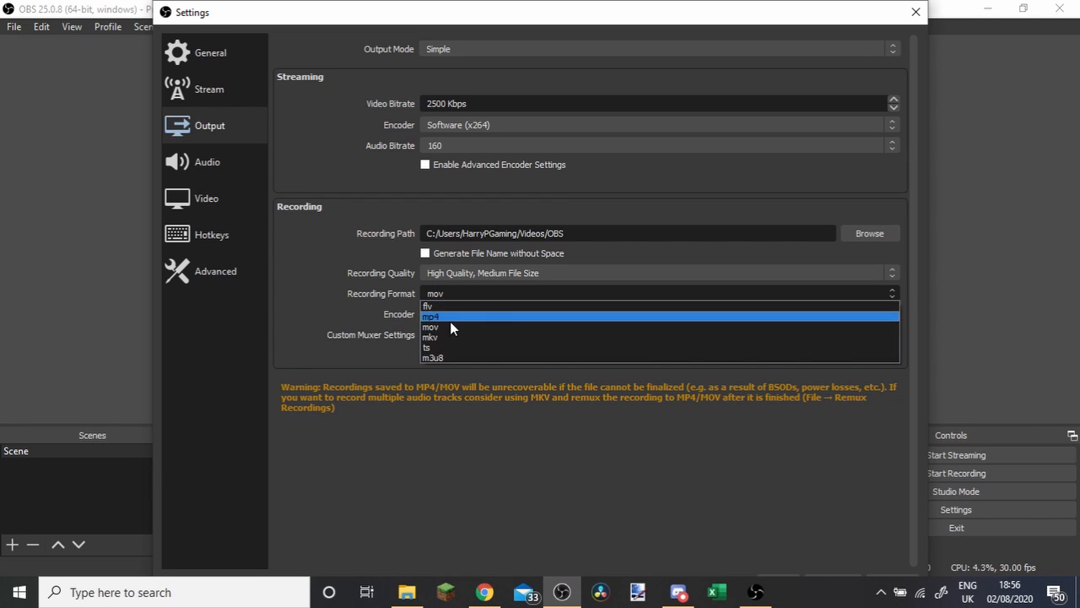
{"action": "left_click", "coordinate": [692, 486]}
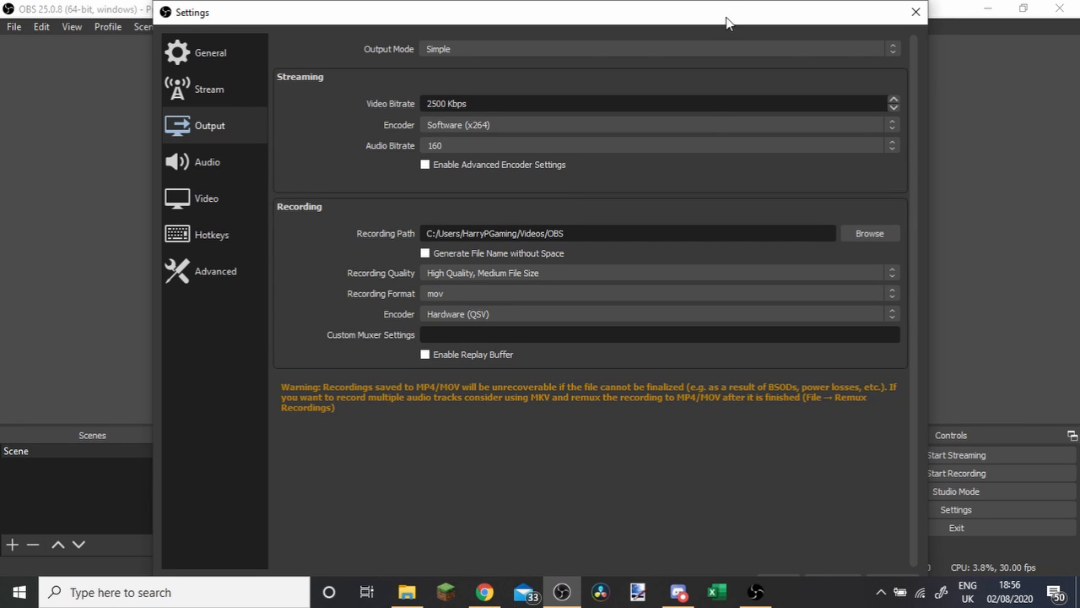
{"action": "left_click_drag", "start_coordinate": [725, 22], "coordinate": [714, 21]}
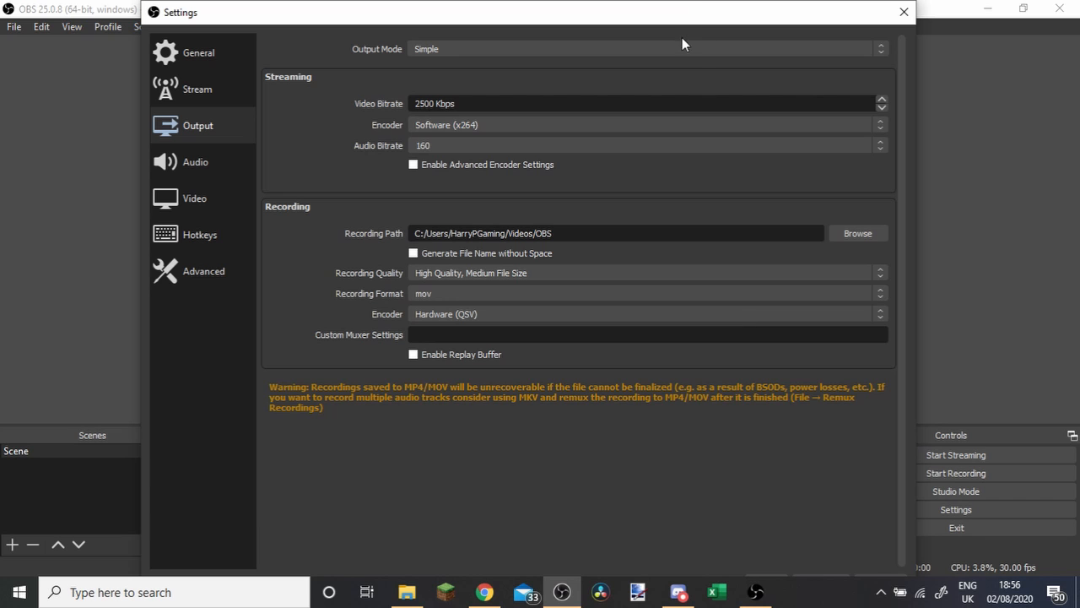
{"action": "left_click_drag", "start_coordinate": [681, 14], "coordinate": [735, 44]}
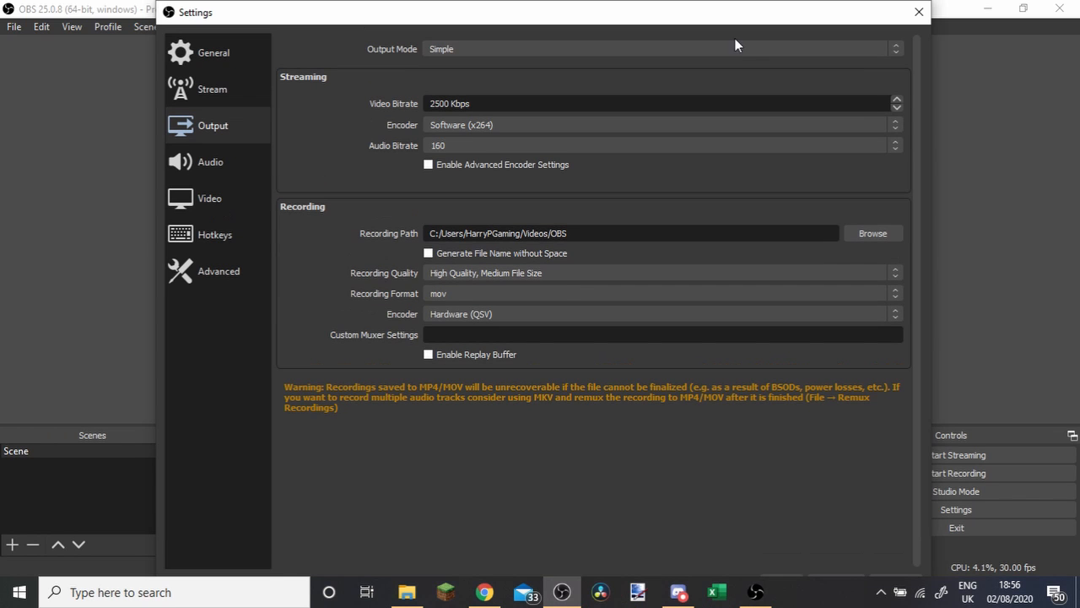
{"action": "left_click", "coordinate": [919, 16]}
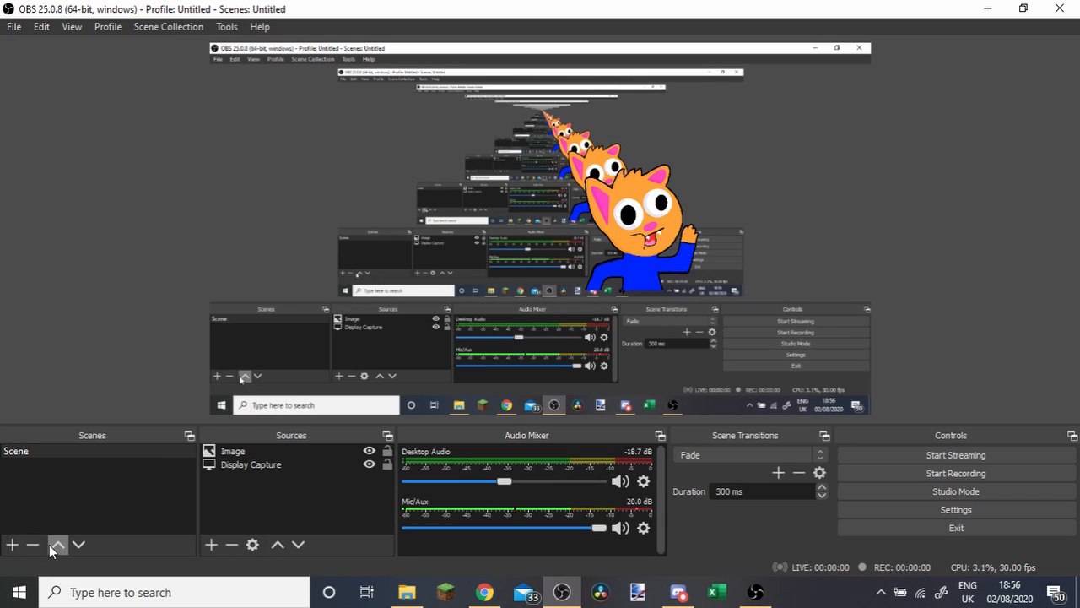
Add a scene named Scene 2 and copy the Image source from the first scene.
{"action": "left_click", "coordinate": [14, 545]}
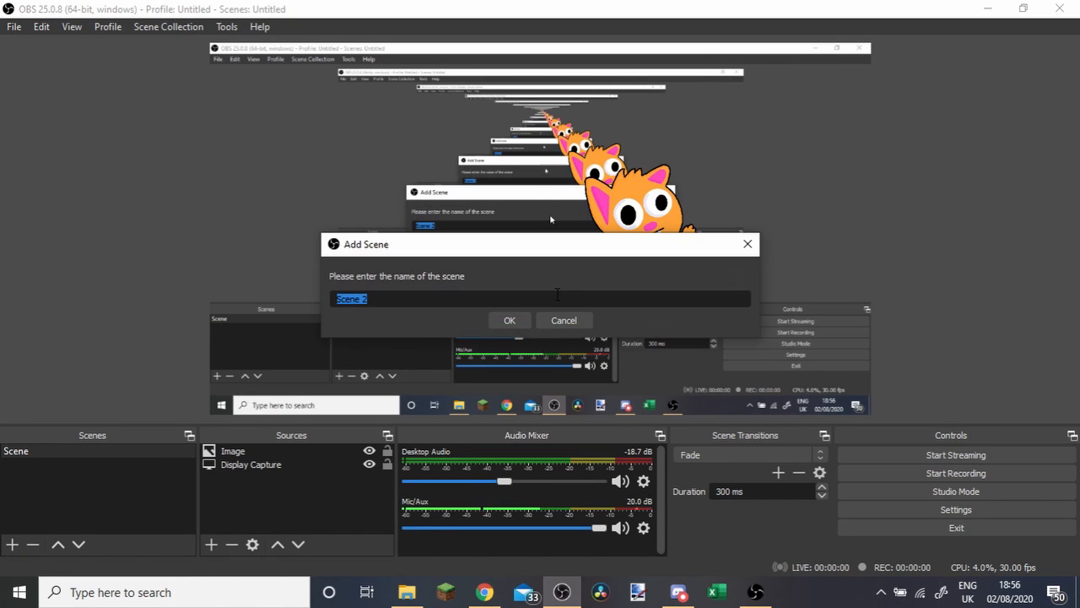
{"action": "left_click", "coordinate": [501, 323]}
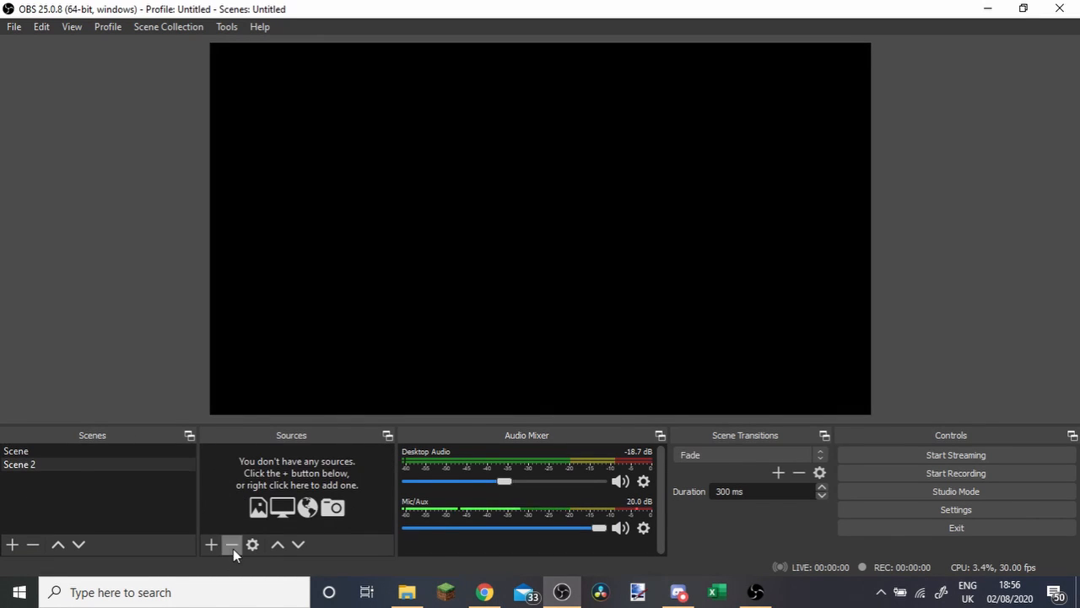
{"action": "left_click", "coordinate": [46, 451]}
{"action": "left_click", "coordinate": [226, 452]}
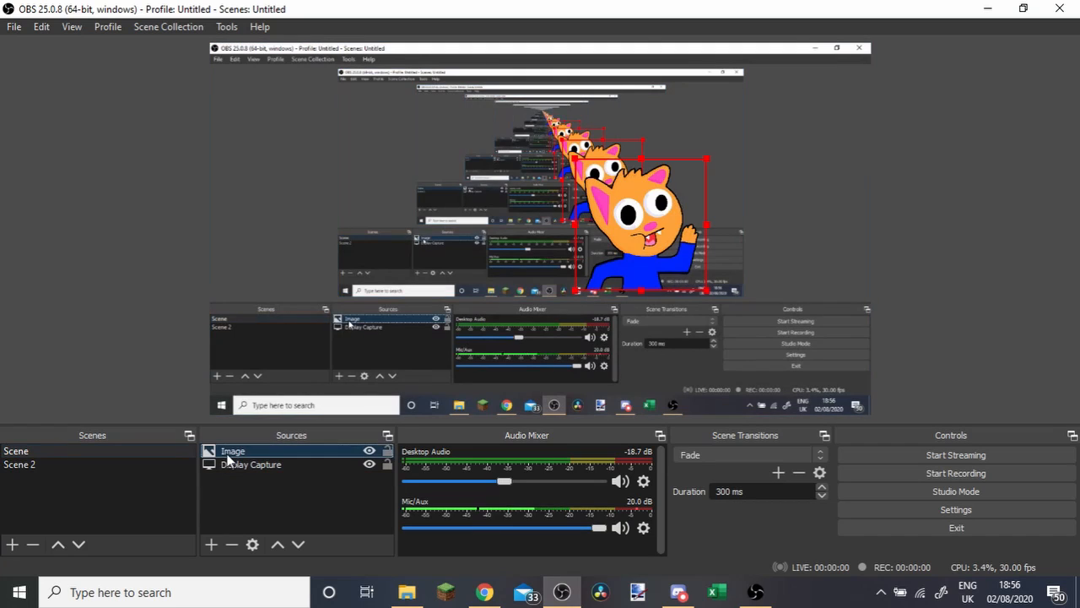
{"action": "right_click", "coordinate": [227, 456]}
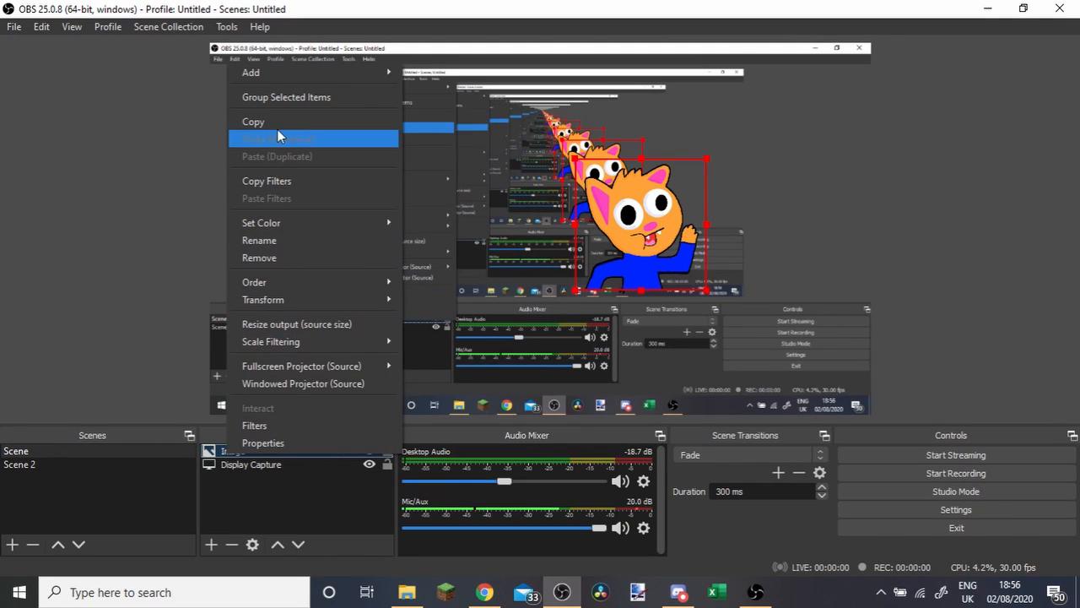
{"action": "left_click", "coordinate": [253, 122]}
Remove the Image source from the first scene and confirm the removal.
{"action": "right_click", "coordinate": [237, 456]}
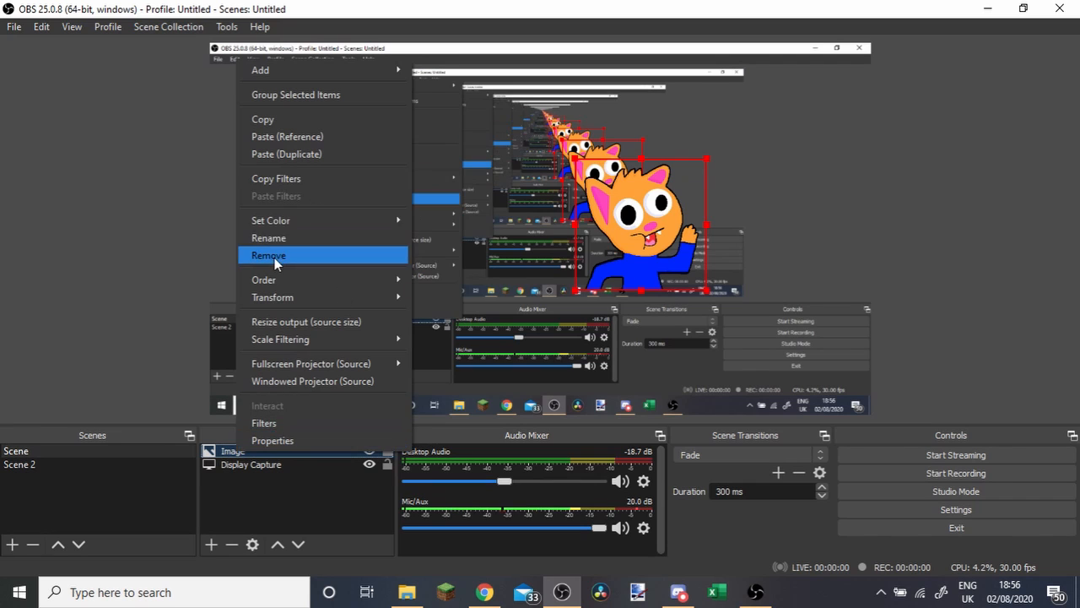
{"action": "left_click", "coordinate": [273, 238]}
{"action": "key", "text": "Return"}
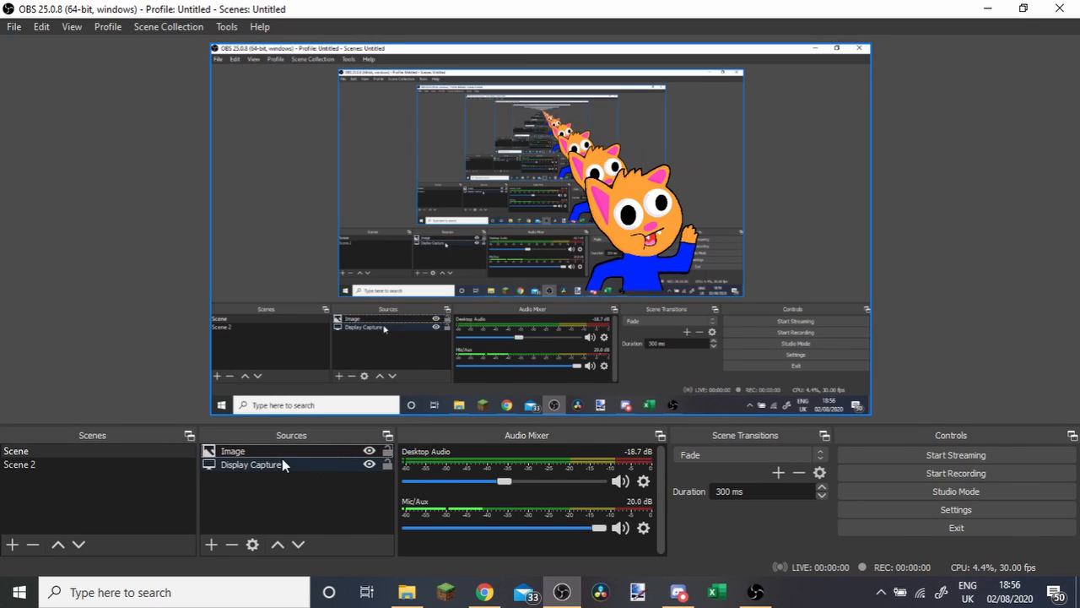
{"action": "right_click", "coordinate": [277, 454]}
{"action": "left_click", "coordinate": [322, 254]}
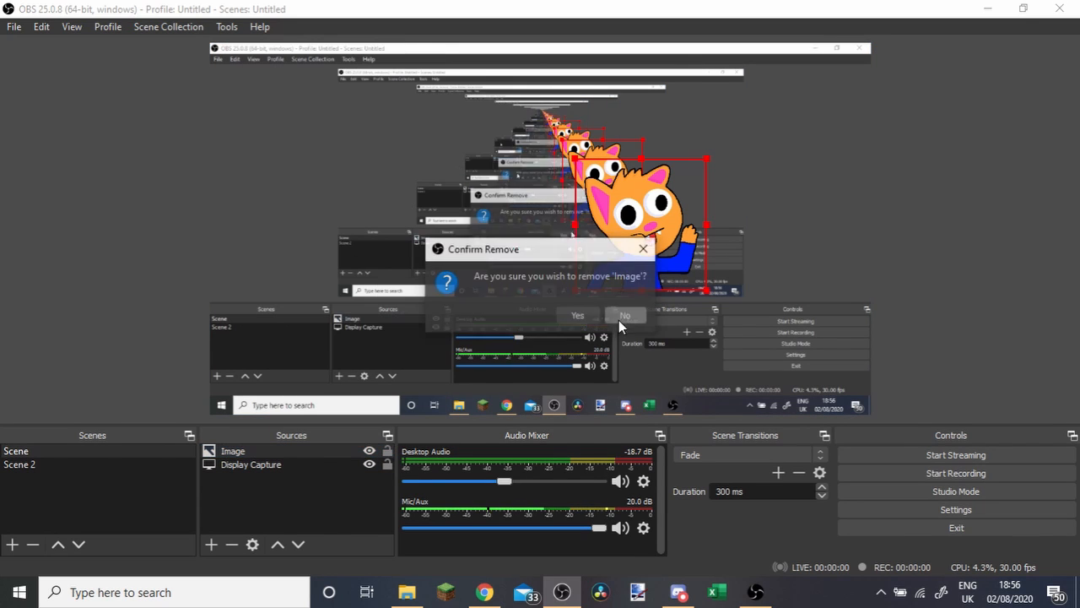
{"action": "left_click", "coordinate": [597, 317]}
Switch to Scene 2 and try to paste the copied Image source, first as a duplicate and again as a reference.
{"action": "left_click", "coordinate": [90, 463]}
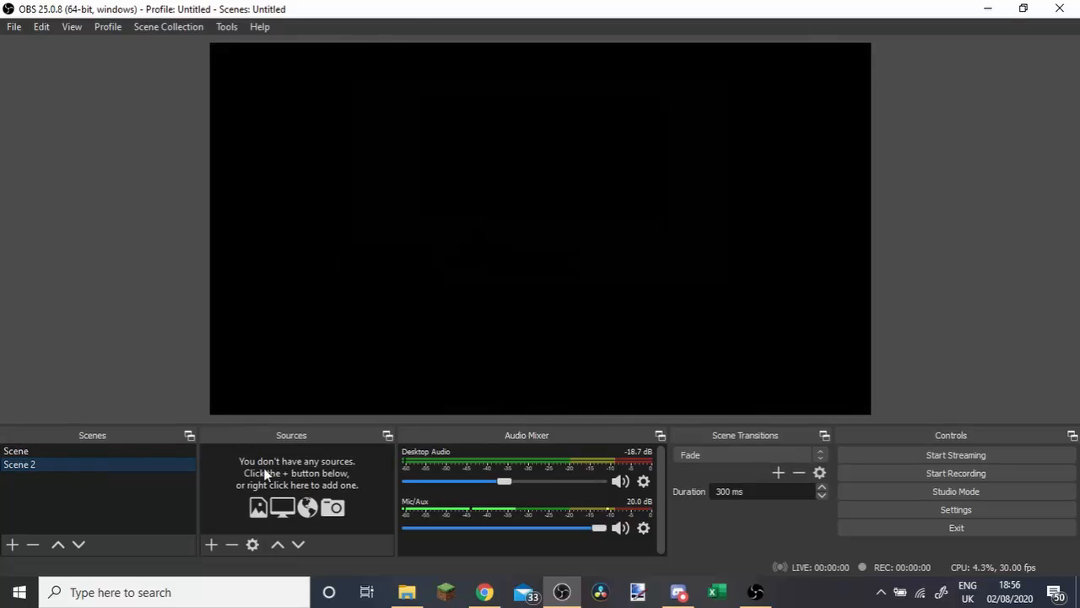
{"action": "right_click", "coordinate": [234, 485]}
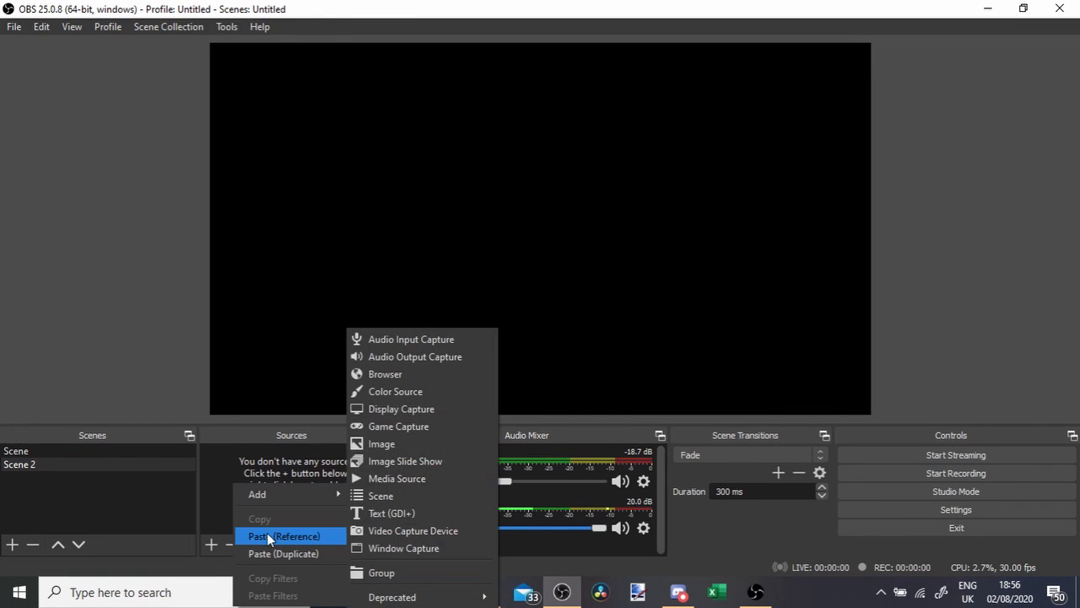
{"action": "left_click", "coordinate": [272, 554]}
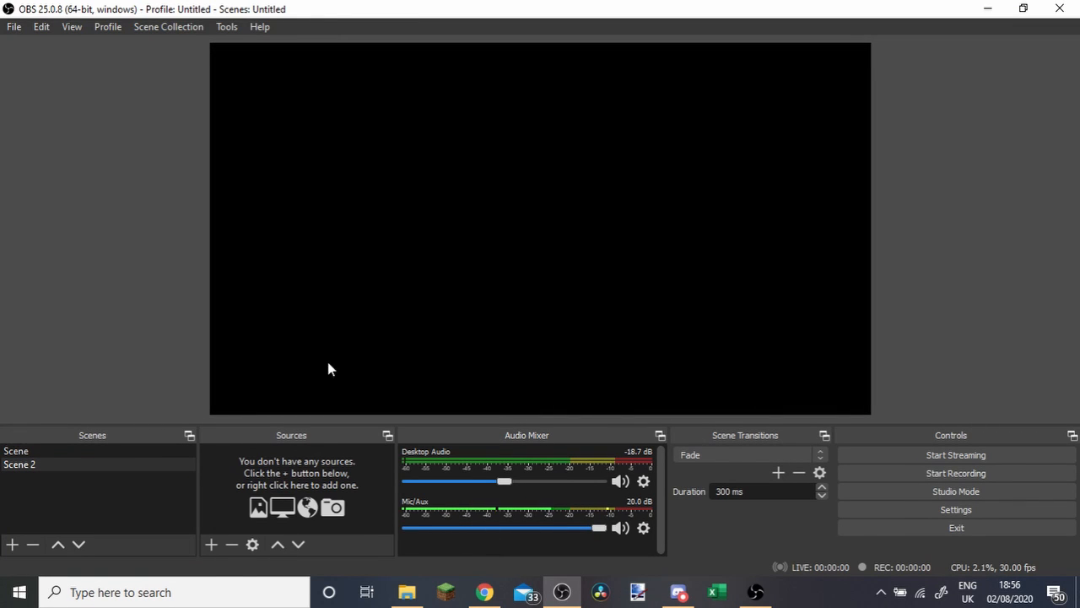
{"action": "right_click", "coordinate": [289, 458]}
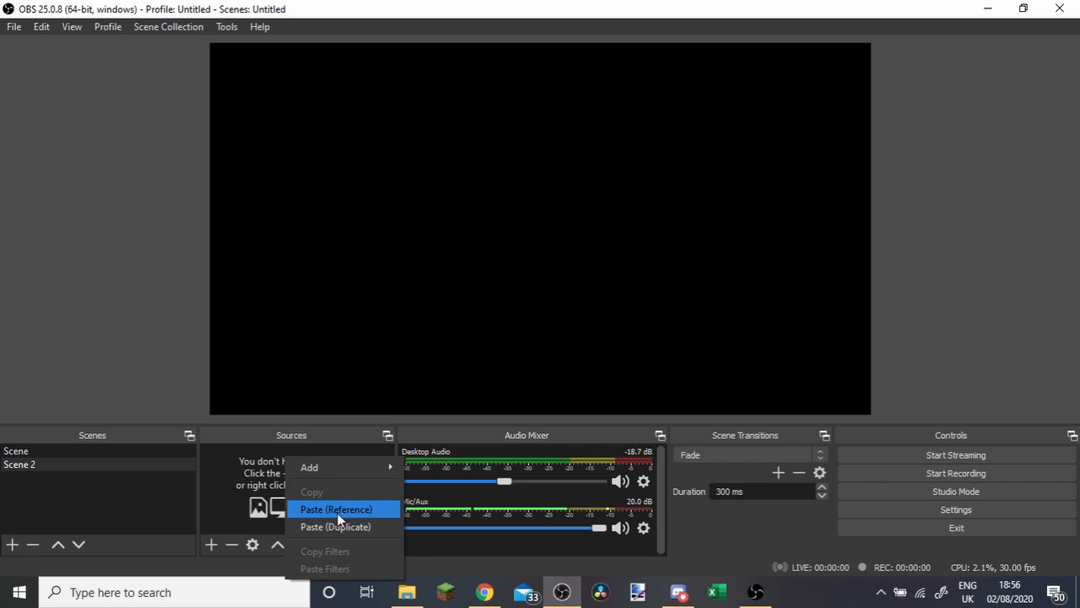
{"action": "left_click", "coordinate": [337, 512]}
Add a new Video Capture Device source to Scene 2 using the HD Pro Webcam C920.
{"action": "left_click", "coordinate": [212, 544]}
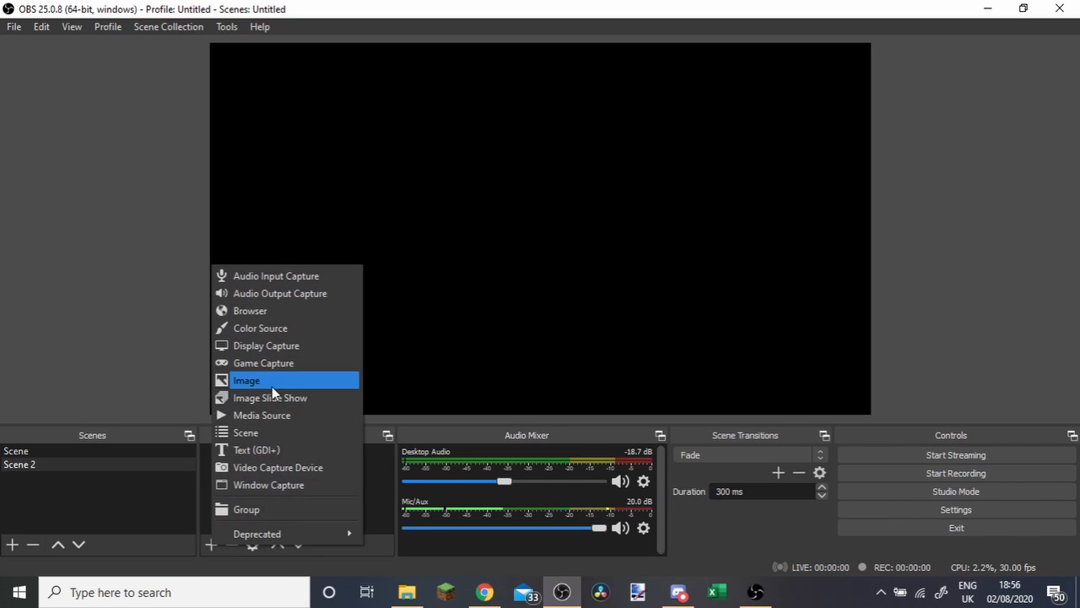
{"action": "left_click", "coordinate": [277, 466]}
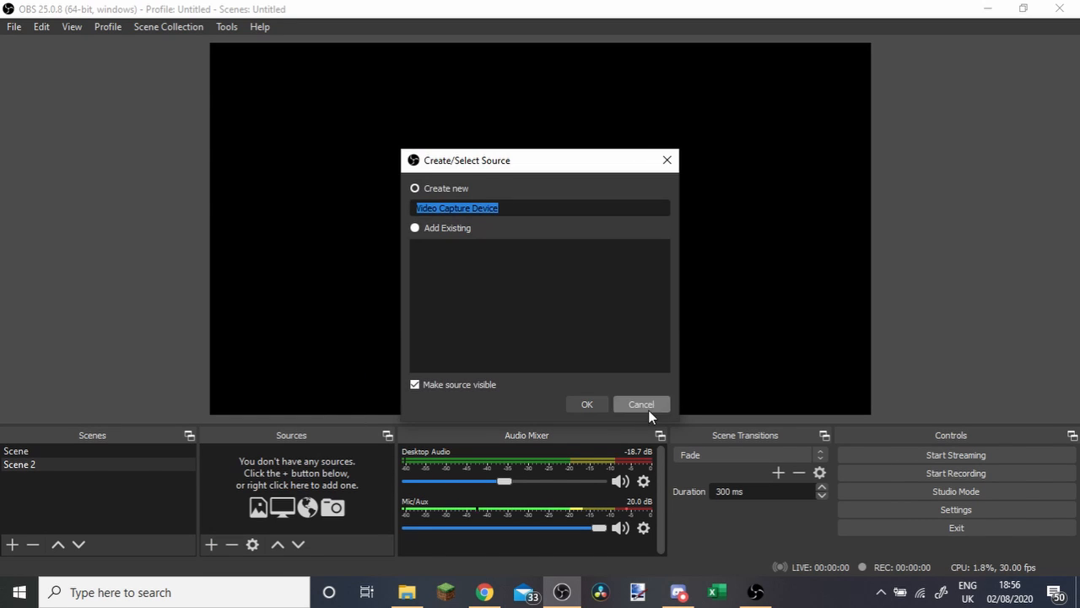
{"action": "left_click", "coordinate": [590, 405]}
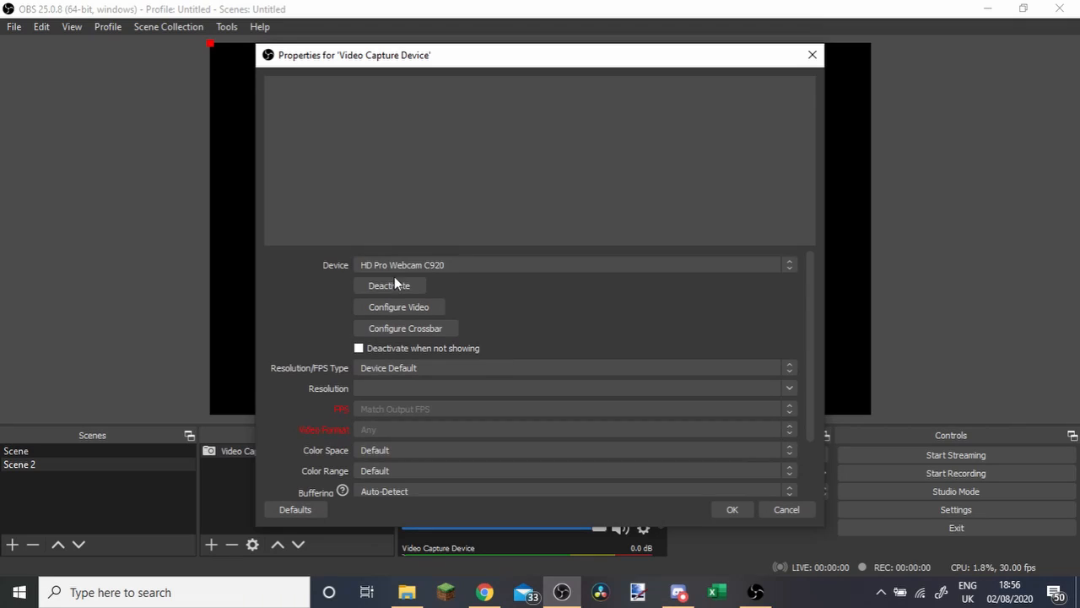
{"action": "left_click", "coordinate": [396, 266]}
{"action": "left_click", "coordinate": [395, 288]}
{"action": "left_click", "coordinate": [731, 508]}
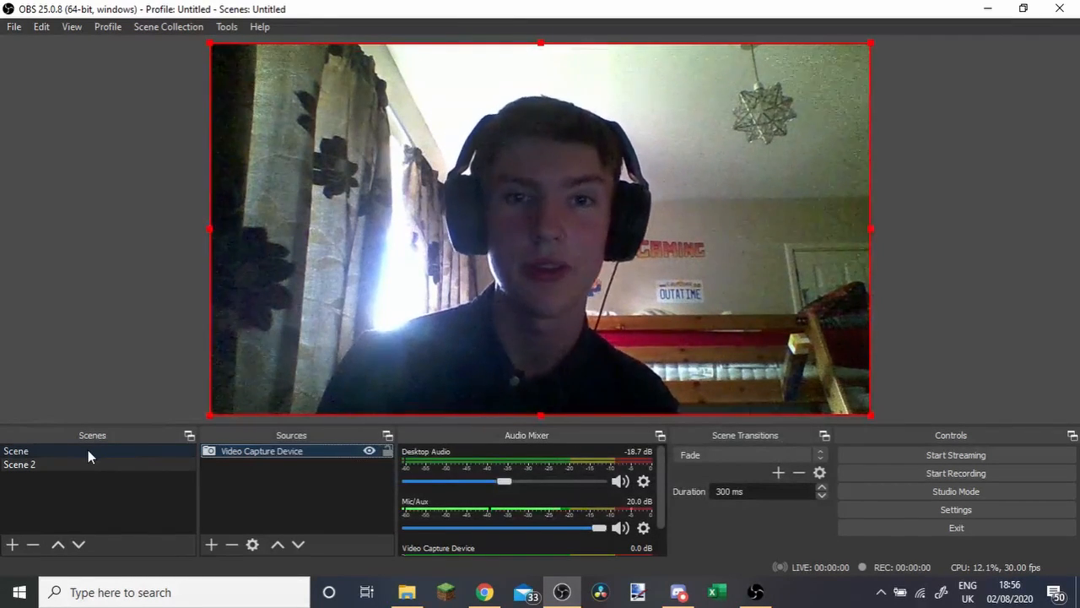
Switch back and forth between Scene and Scene 2 to compare their previews, ending on the first scene.
{"action": "left_click", "coordinate": [80, 464]}
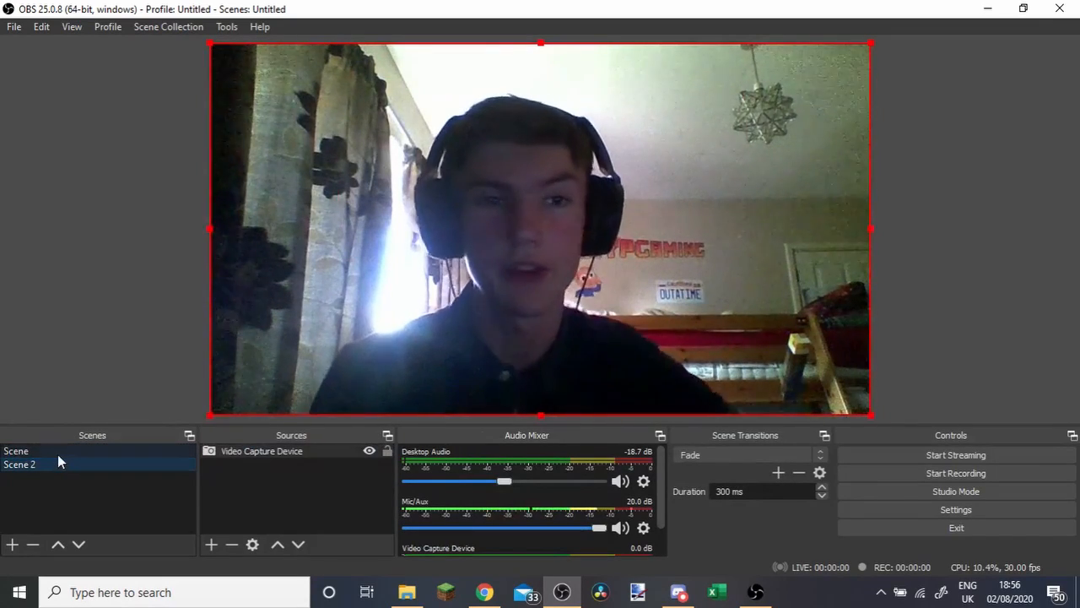
{"action": "left_click", "coordinate": [63, 450]}
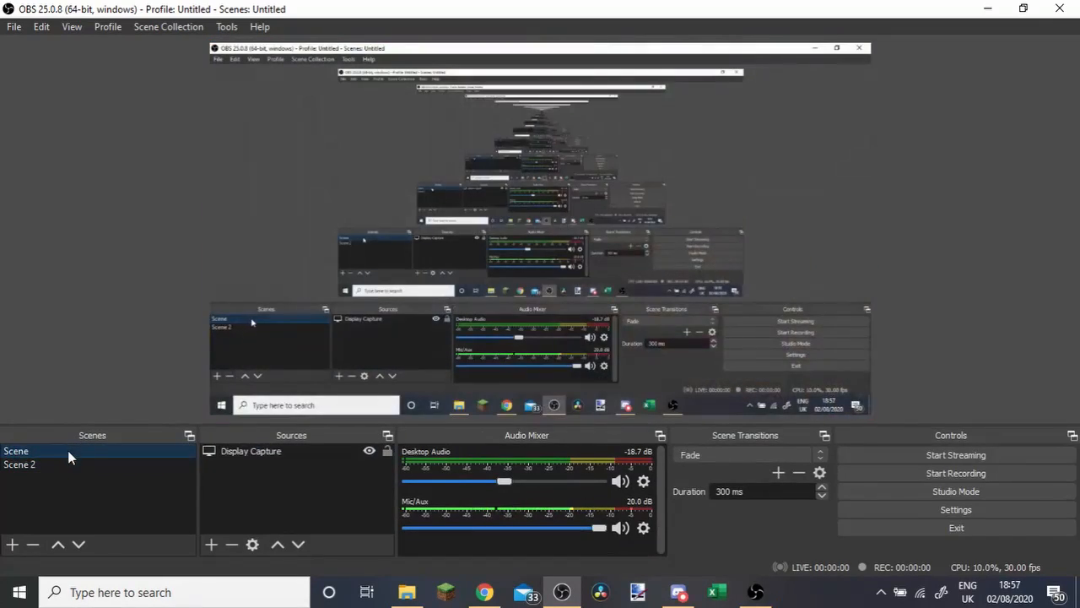
{"action": "left_click", "coordinate": [59, 466]}
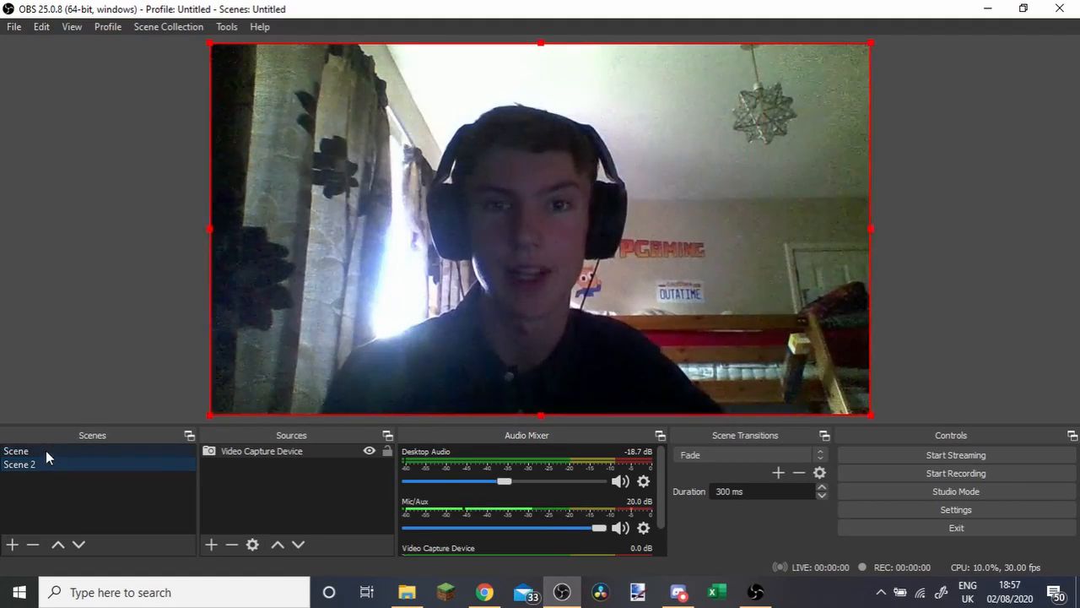
{"action": "left_click", "coordinate": [38, 450]}
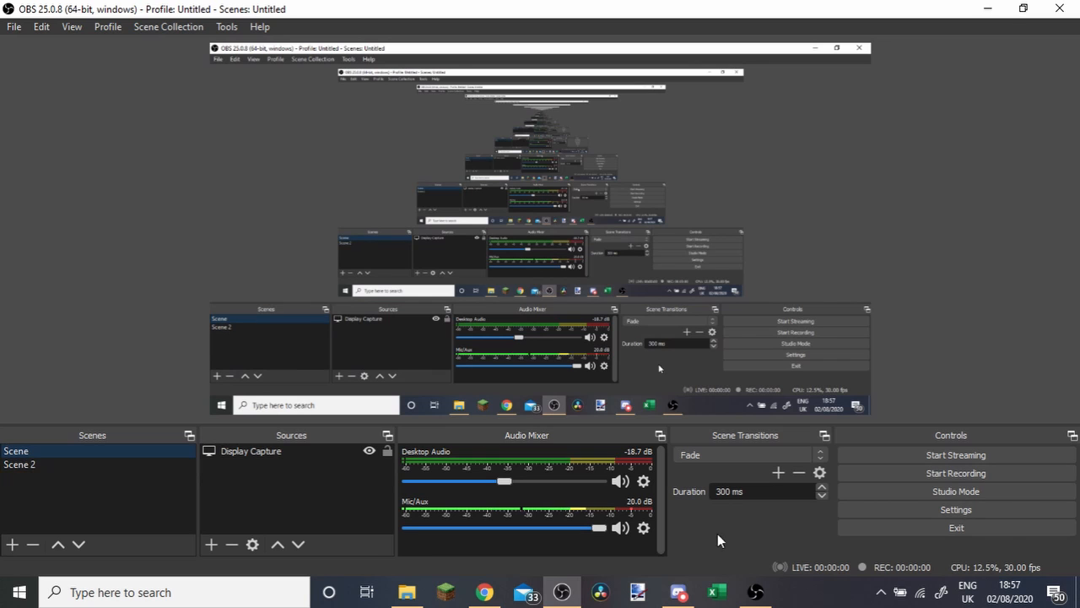
Remove Scene 2 and confirm the removal.
{"action": "right_click", "coordinate": [29, 464]}
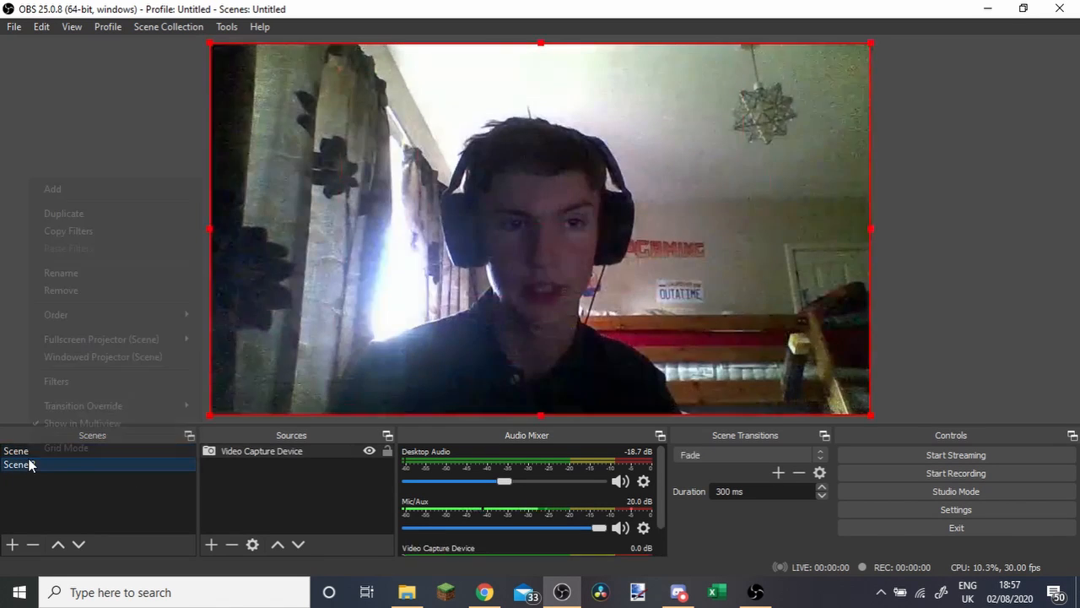
{"action": "left_click", "coordinate": [76, 283]}
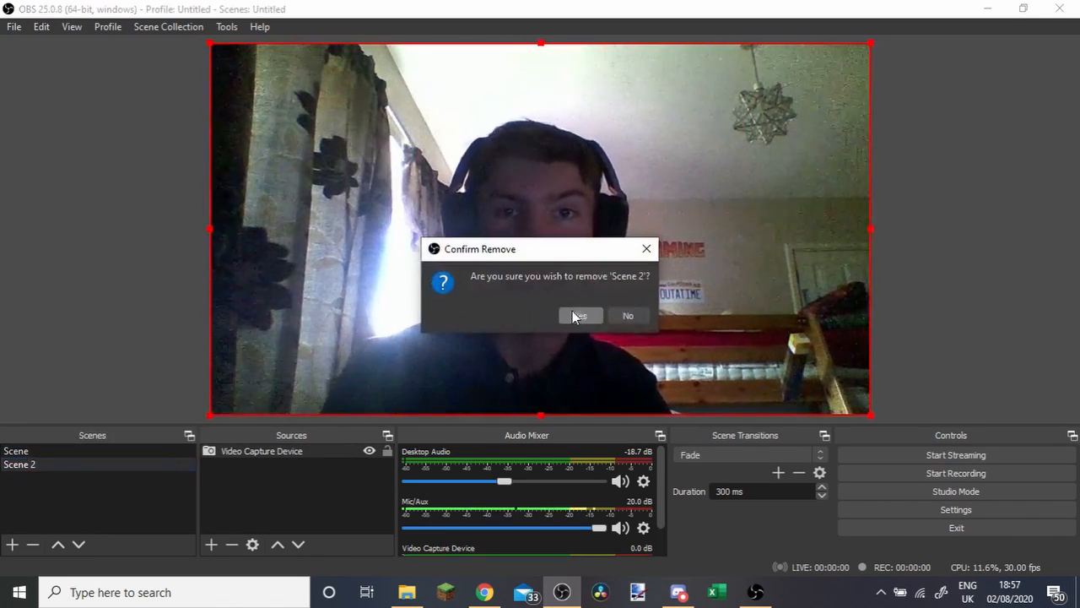
{"action": "left_click", "coordinate": [580, 312]}
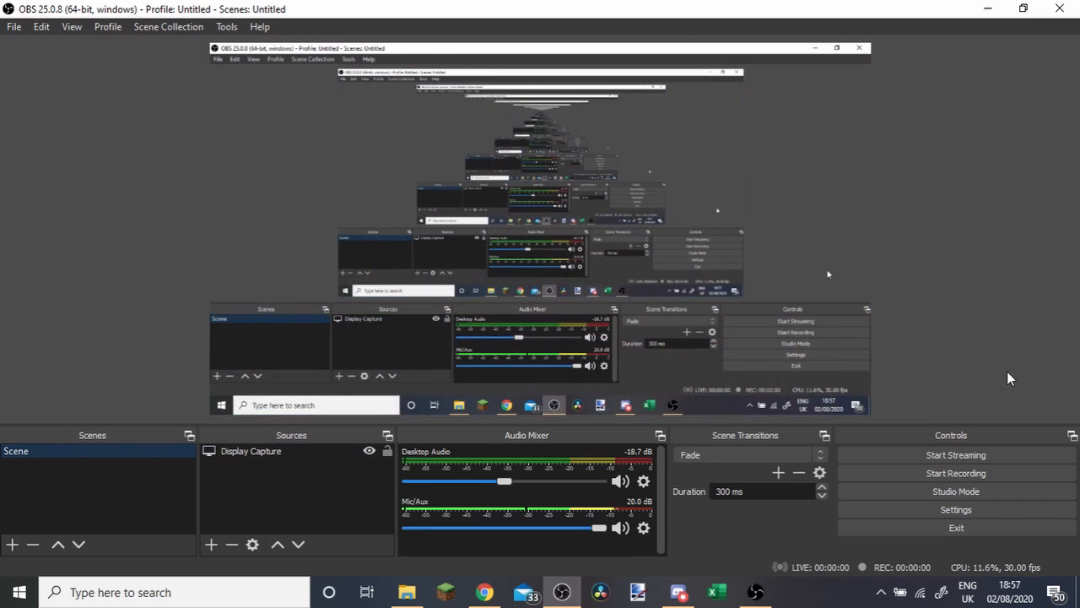
Check the Output settings, and examine the available frame rates and base canvas resolutions in the Video settings without changing them.
{"action": "left_click", "coordinate": [956, 508]}
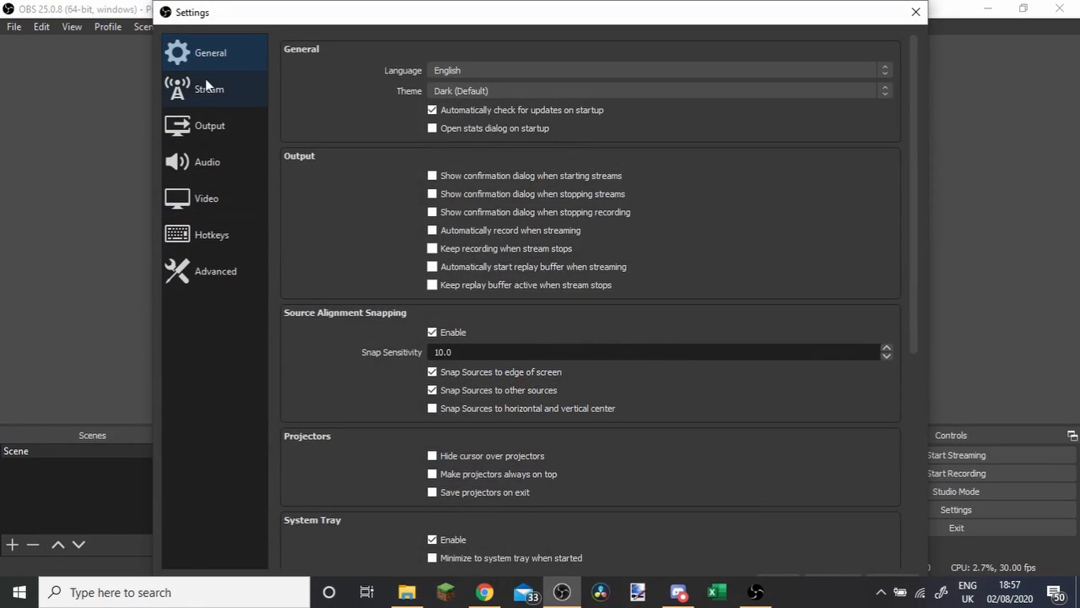
{"action": "left_click", "coordinate": [211, 127]}
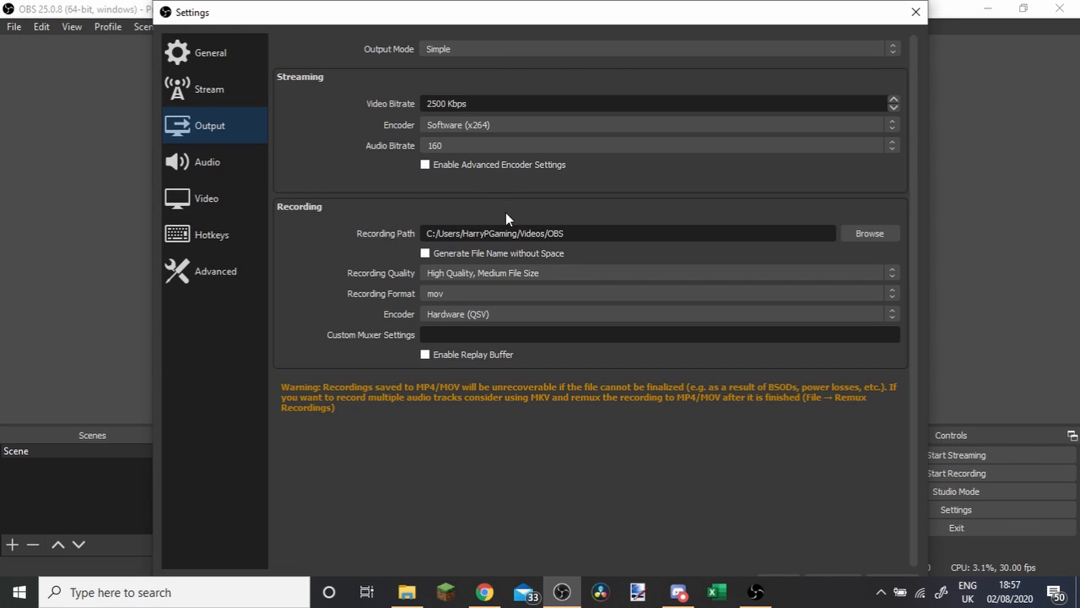
{"action": "left_click", "coordinate": [223, 196]}
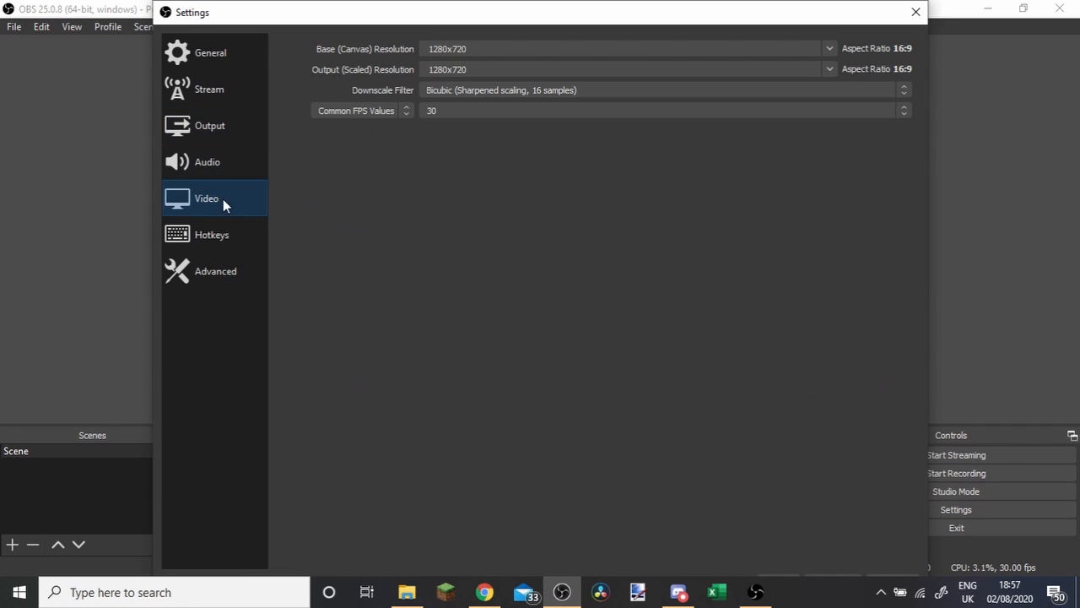
{"action": "left_click", "coordinate": [485, 113]}
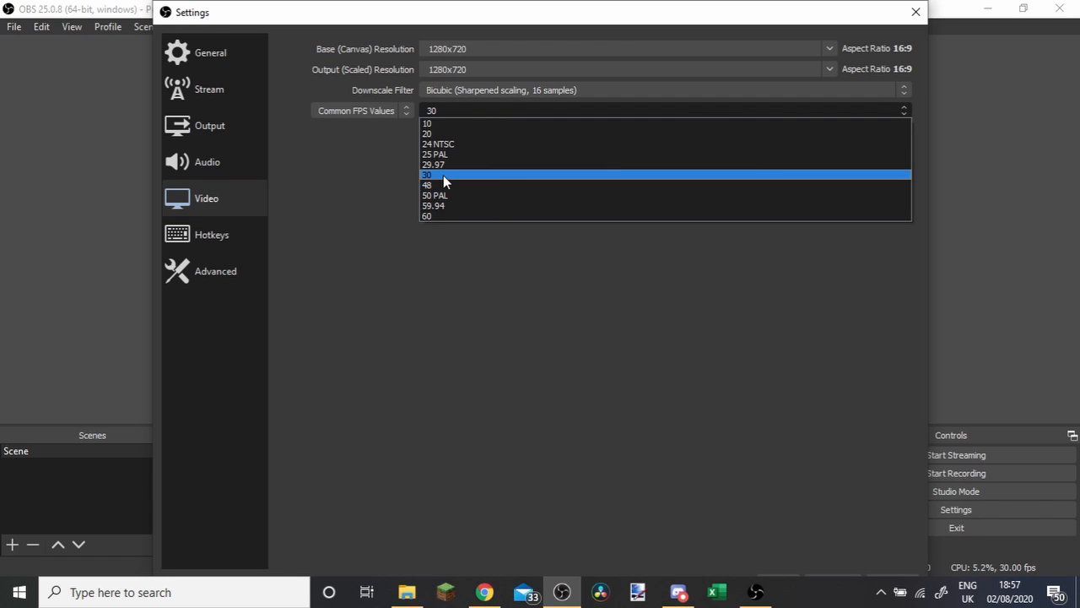
{"action": "left_click", "coordinate": [535, 402]}
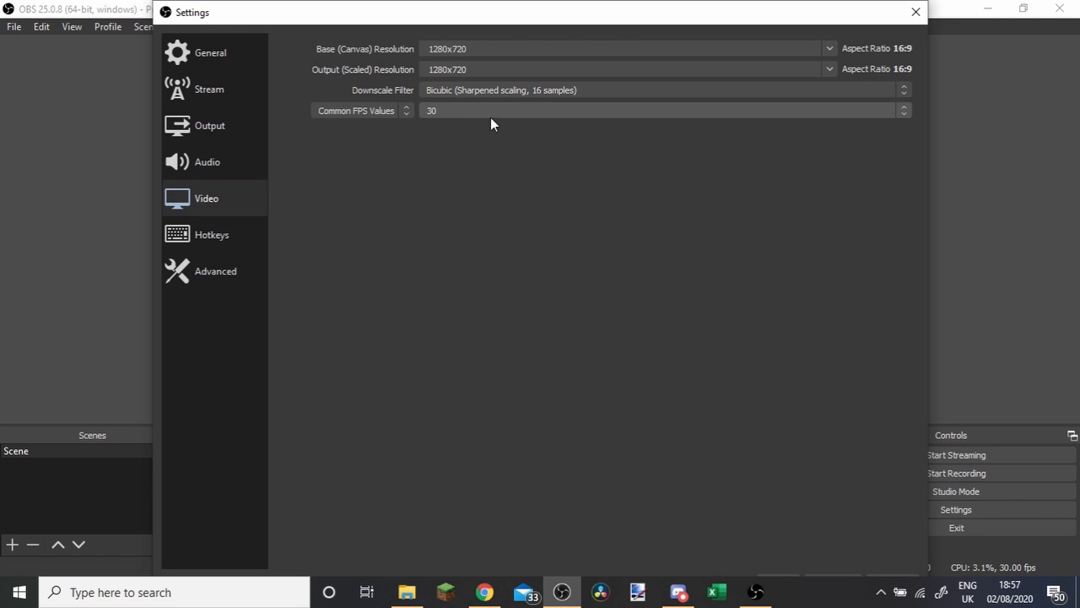
{"action": "left_click", "coordinate": [826, 46]}
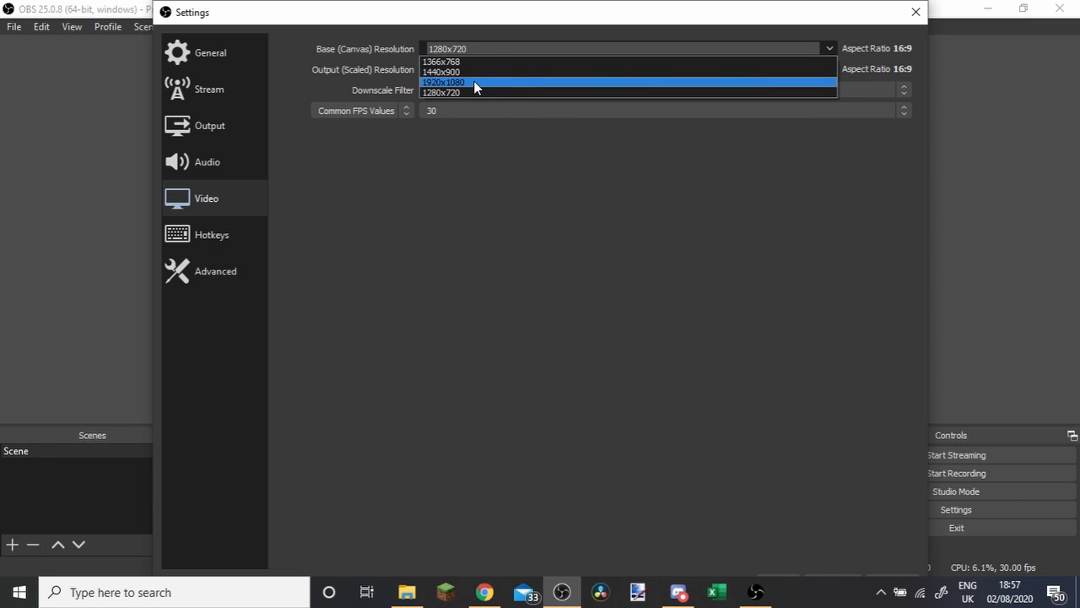
{"action": "left_click", "coordinate": [620, 280]}
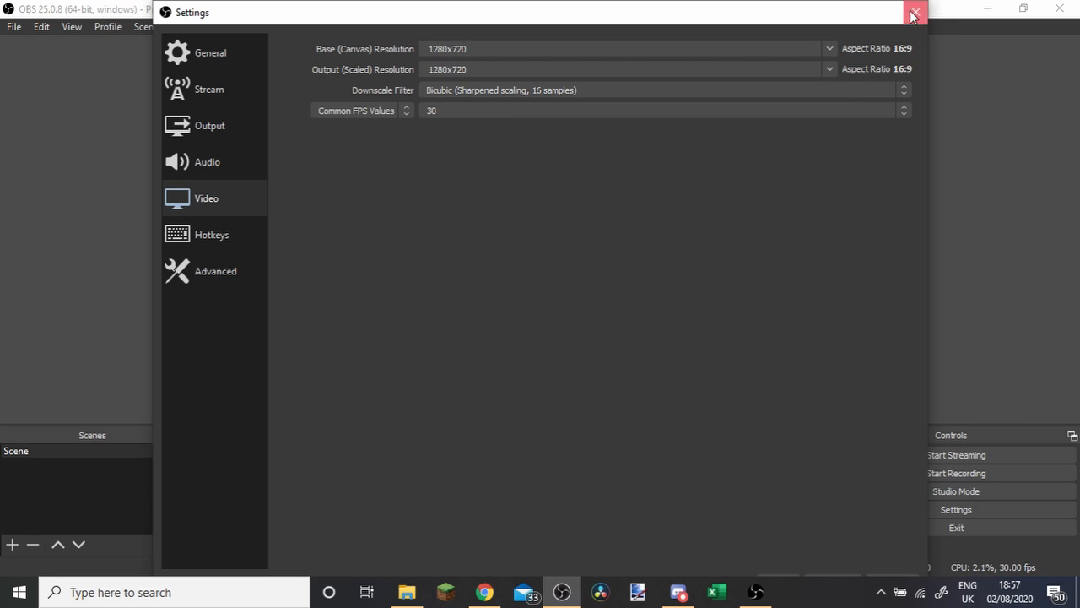
Try R as the Start Recording hotkey with an additional binding row, and clear both again.
{"action": "left_click", "coordinate": [207, 235]}
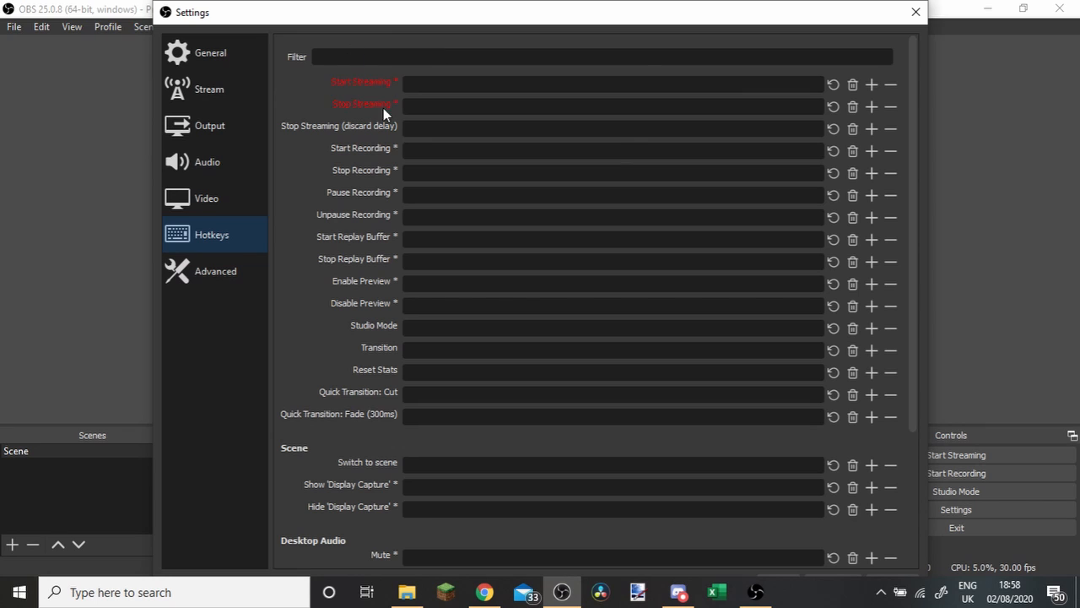
{"action": "left_click", "coordinate": [446, 150]}
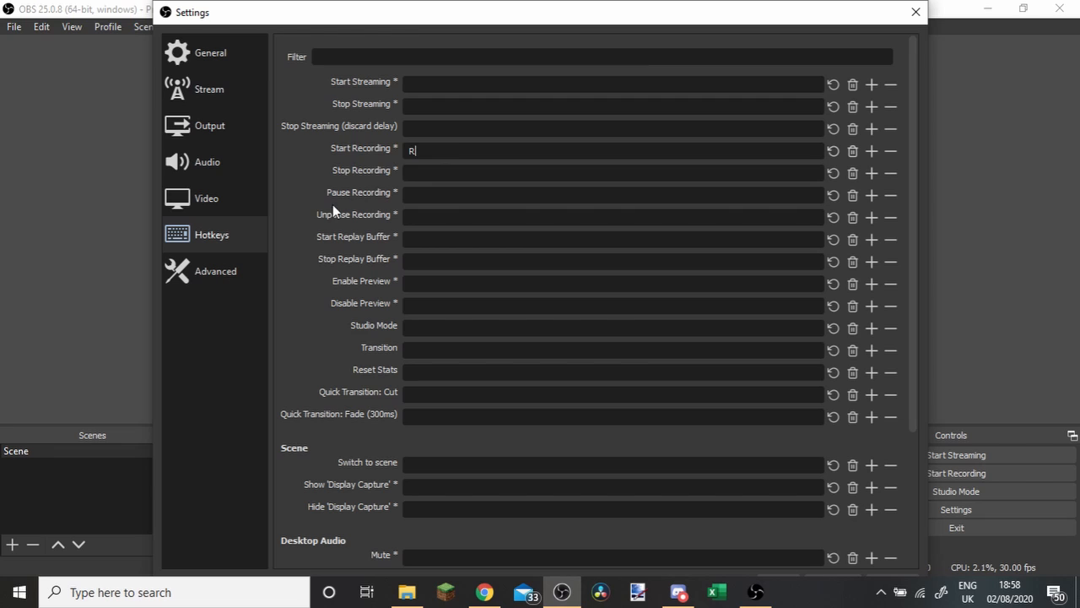
{"action": "left_click", "coordinate": [873, 152]}
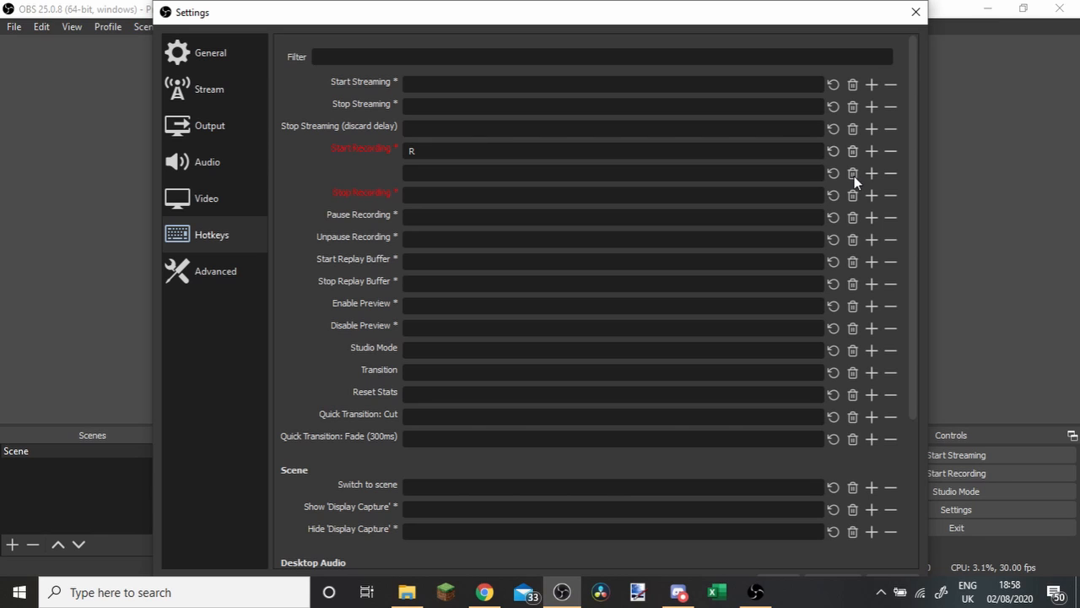
{"action": "left_click", "coordinate": [891, 174]}
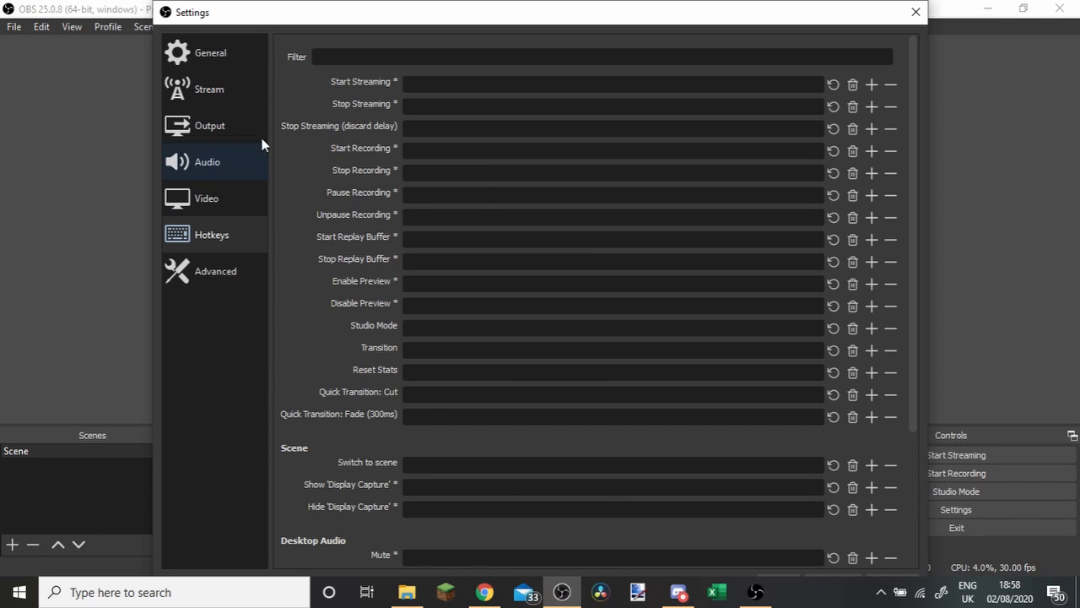
Look through the rest of the Hotkeys settings, the Video settings and the Advanced settings.
{"action": "scroll", "coordinate": [379, 451], "scroll_direction": "down", "scroll_amount": 3}
{"action": "scroll", "coordinate": [374, 447], "scroll_direction": "up", "scroll_amount": 4}
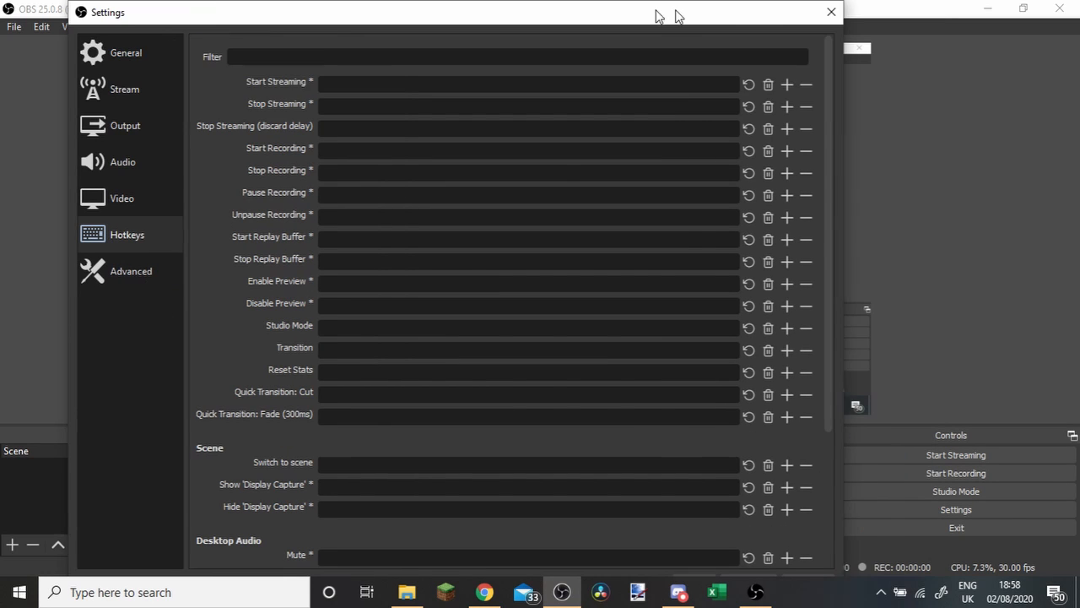
{"action": "left_click_drag", "start_coordinate": [677, 12], "coordinate": [531, 11]}
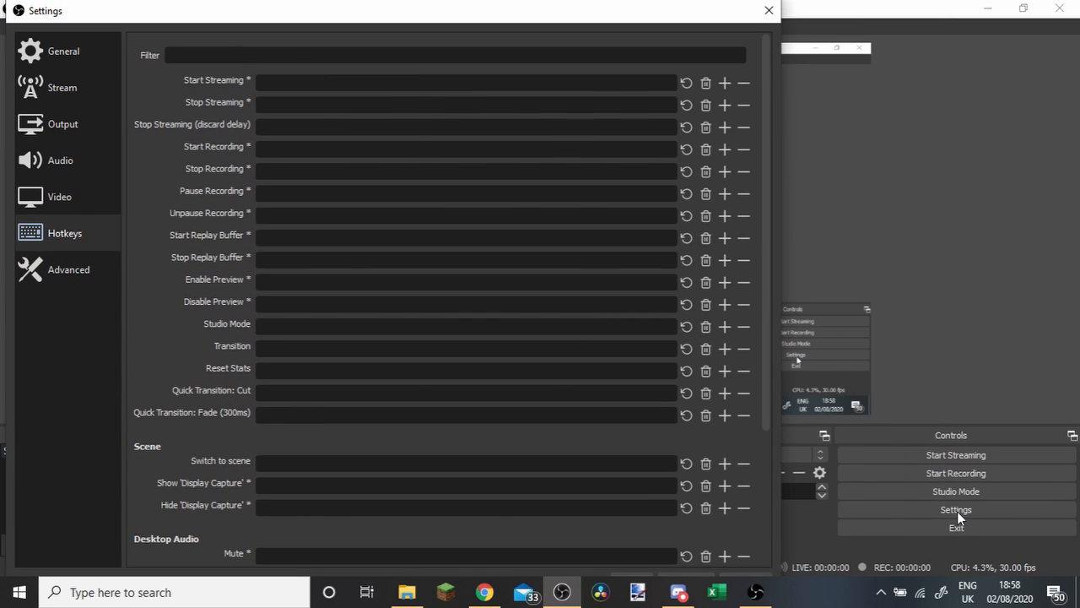
{"action": "left_click", "coordinate": [52, 198]}
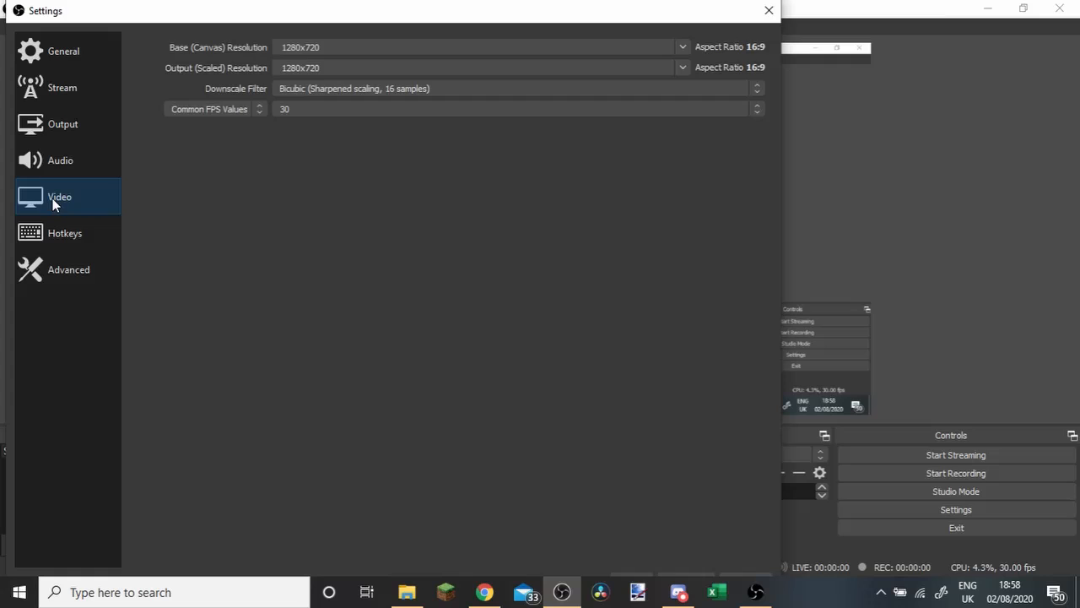
{"action": "left_click", "coordinate": [57, 275]}
{"action": "scroll", "coordinate": [161, 241], "scroll_direction": "down", "scroll_amount": 3}
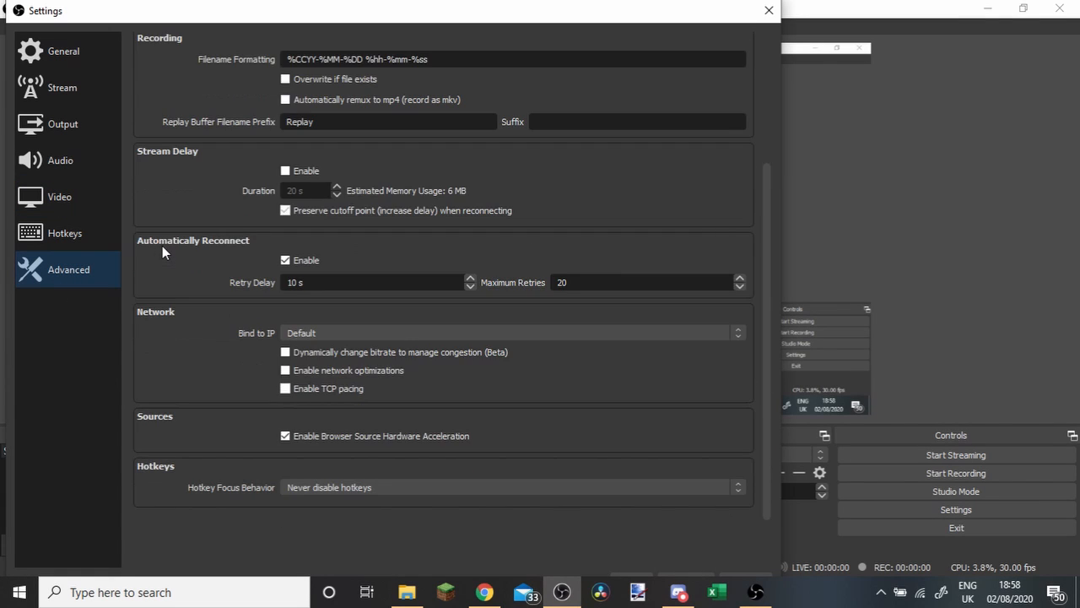
{"action": "scroll", "coordinate": [160, 245], "scroll_direction": "up", "scroll_amount": 5}
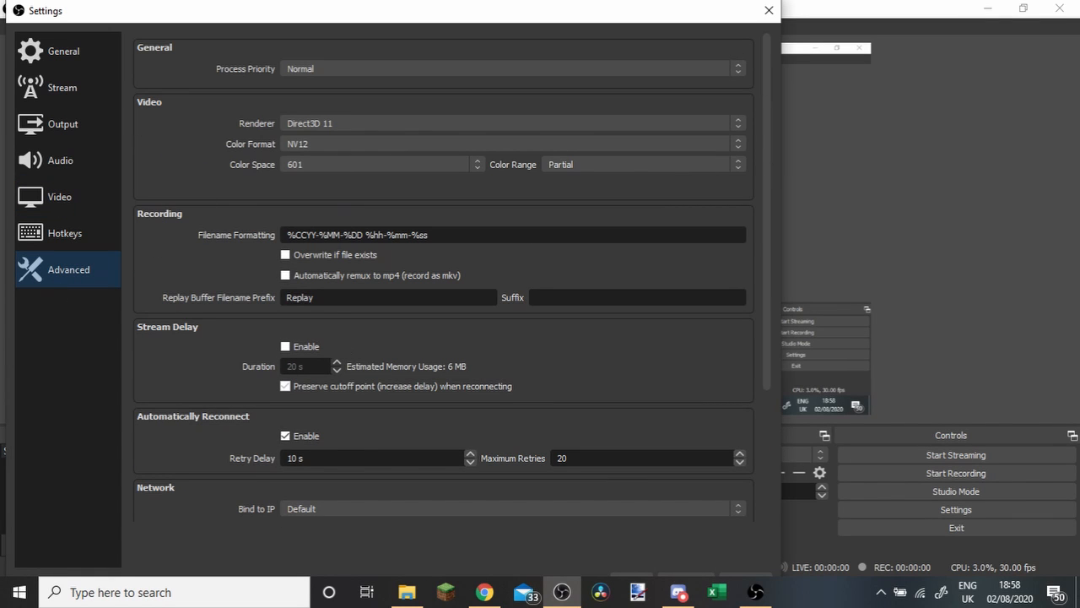
Review the Output and General settings, and close the settings without saving changes.
{"action": "left_click", "coordinate": [61, 130]}
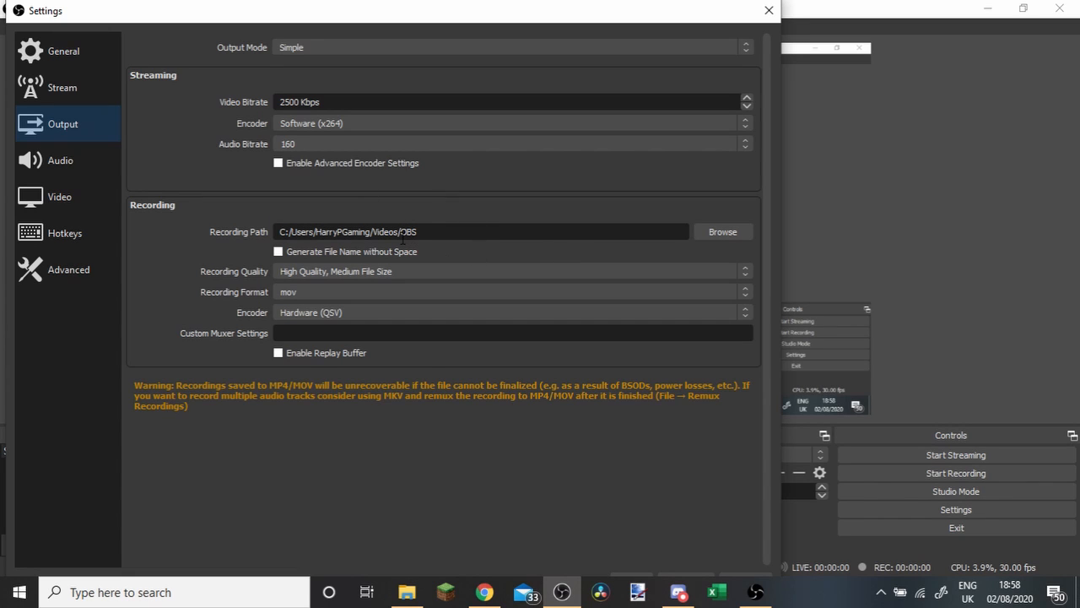
{"action": "left_click", "coordinate": [56, 58]}
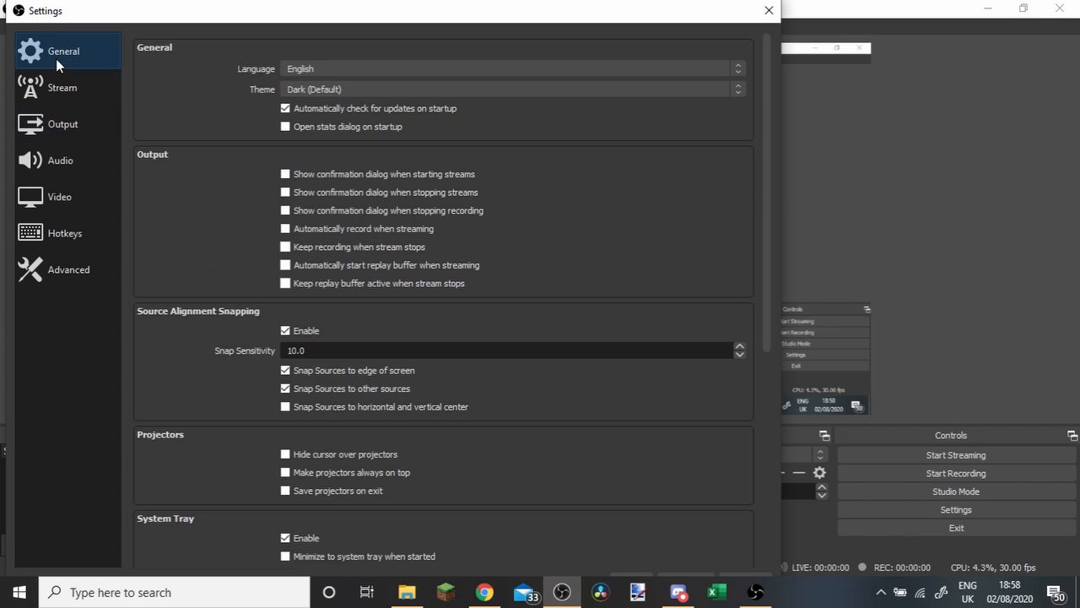
{"action": "scroll", "coordinate": [184, 300], "scroll_direction": "down", "scroll_amount": 3}
{"action": "scroll", "coordinate": [209, 293], "scroll_direction": "up", "scroll_amount": 3}
{"action": "scroll", "coordinate": [189, 296], "scroll_direction": "down", "scroll_amount": 5}
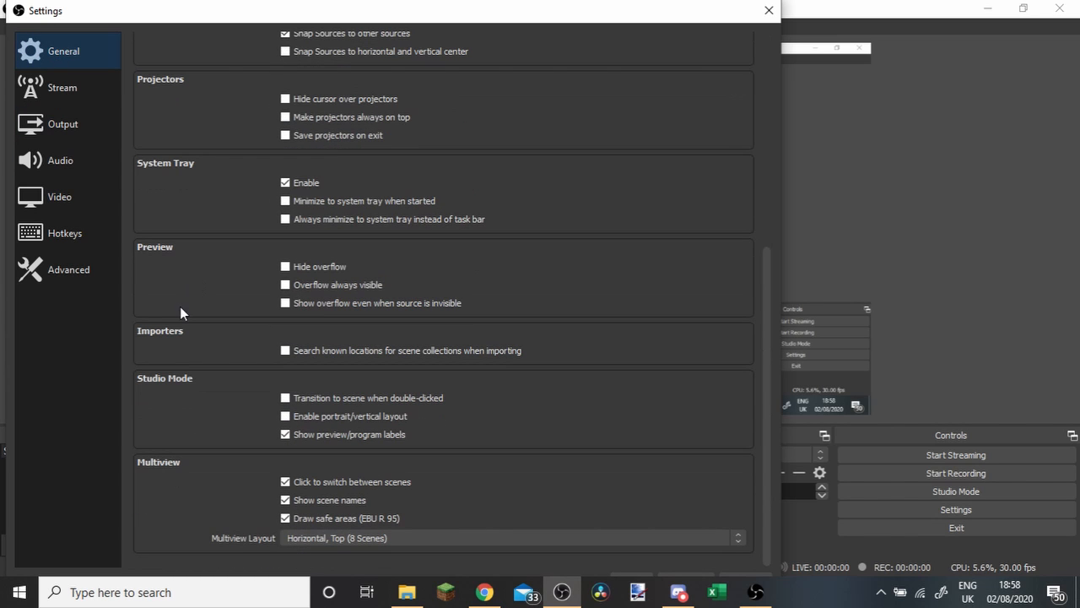
{"action": "left_click", "coordinate": [769, 10]}
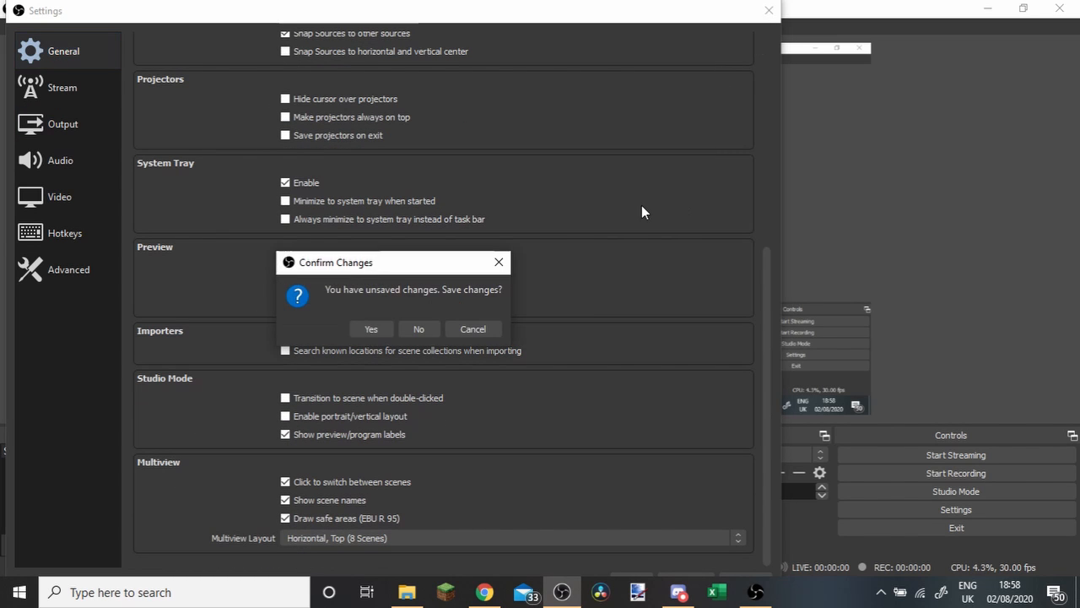
{"action": "left_click", "coordinate": [418, 329]}
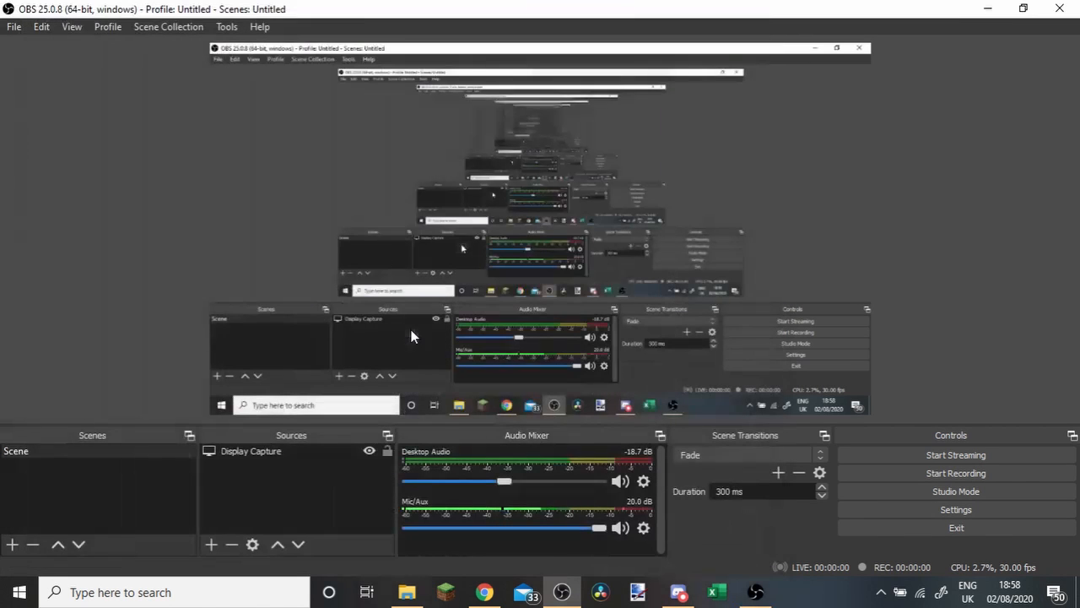